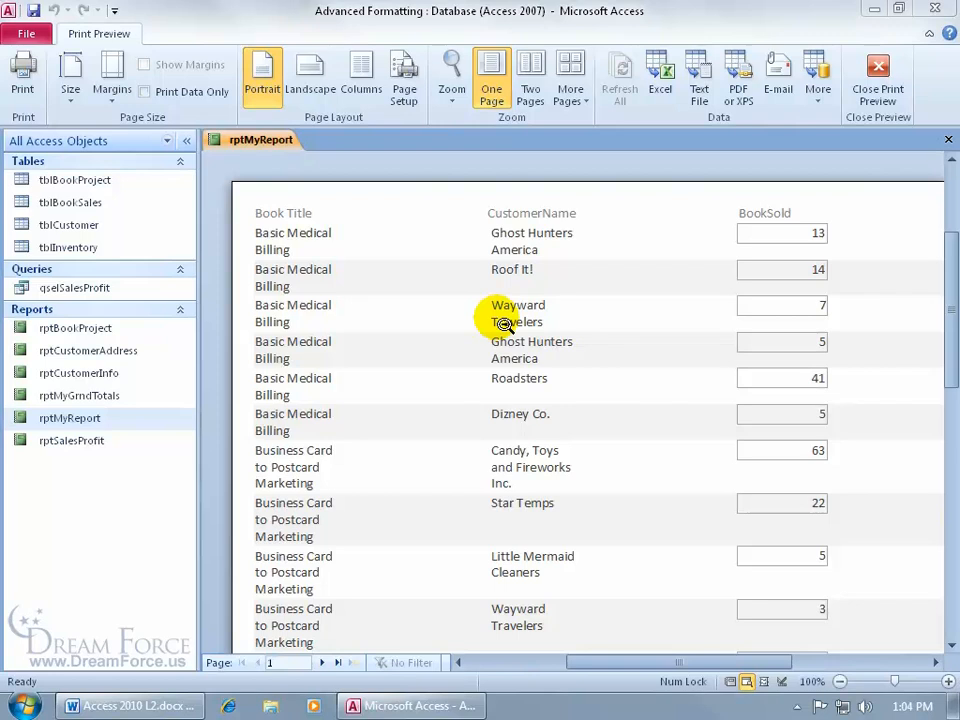
# Step: Switch rptMyReport to Layout View and group its records on BookTitle
pyautogui.rightClick(387, 242)
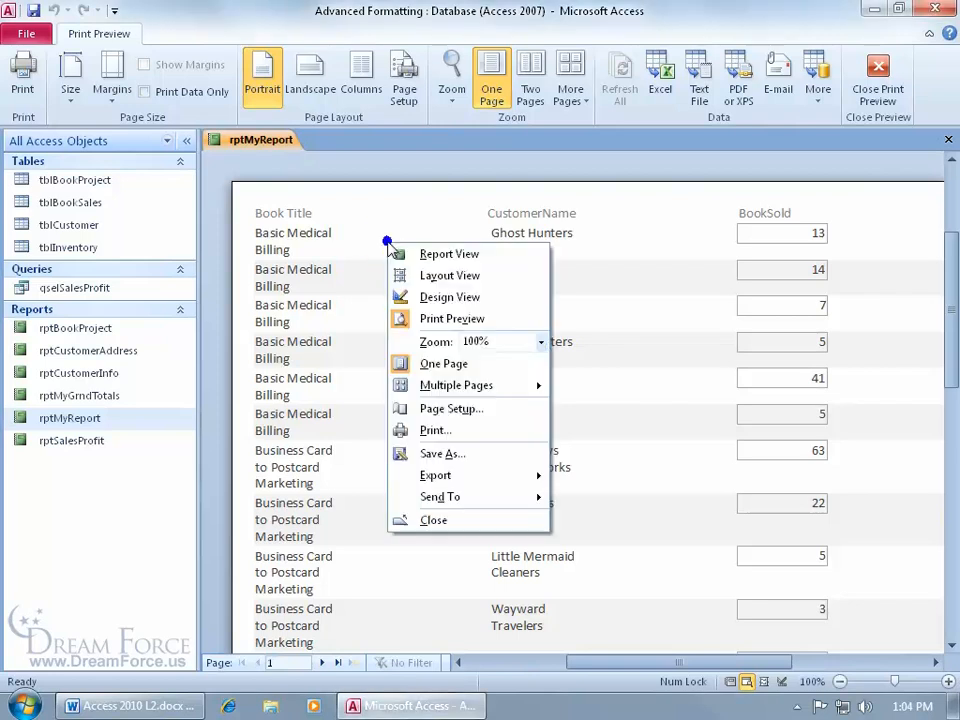
pyautogui.click(457, 277)
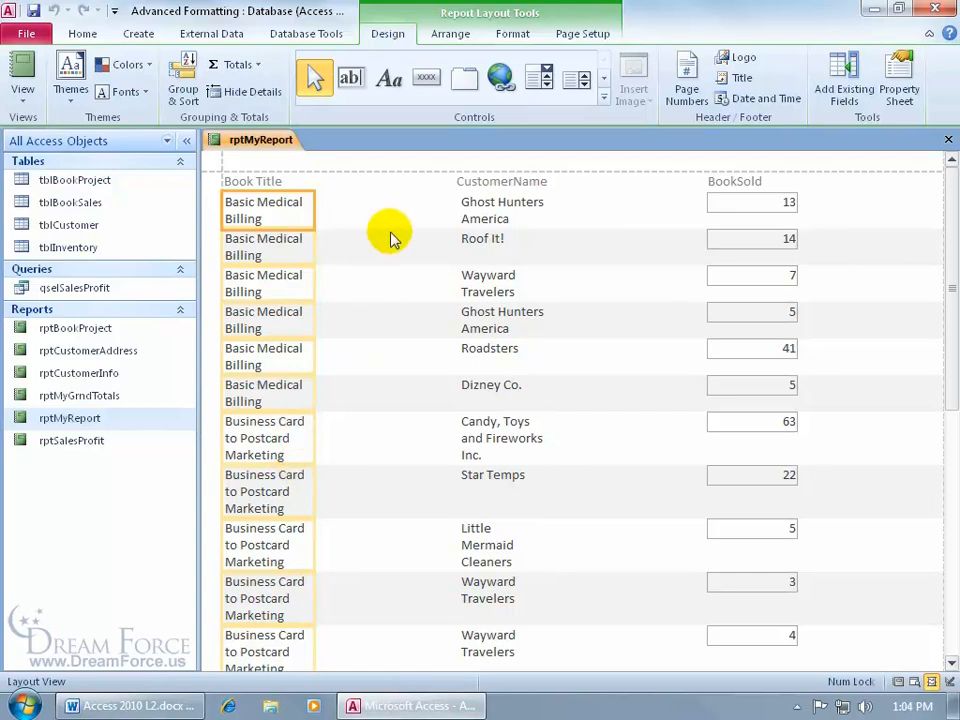
pyautogui.click(413, 251)
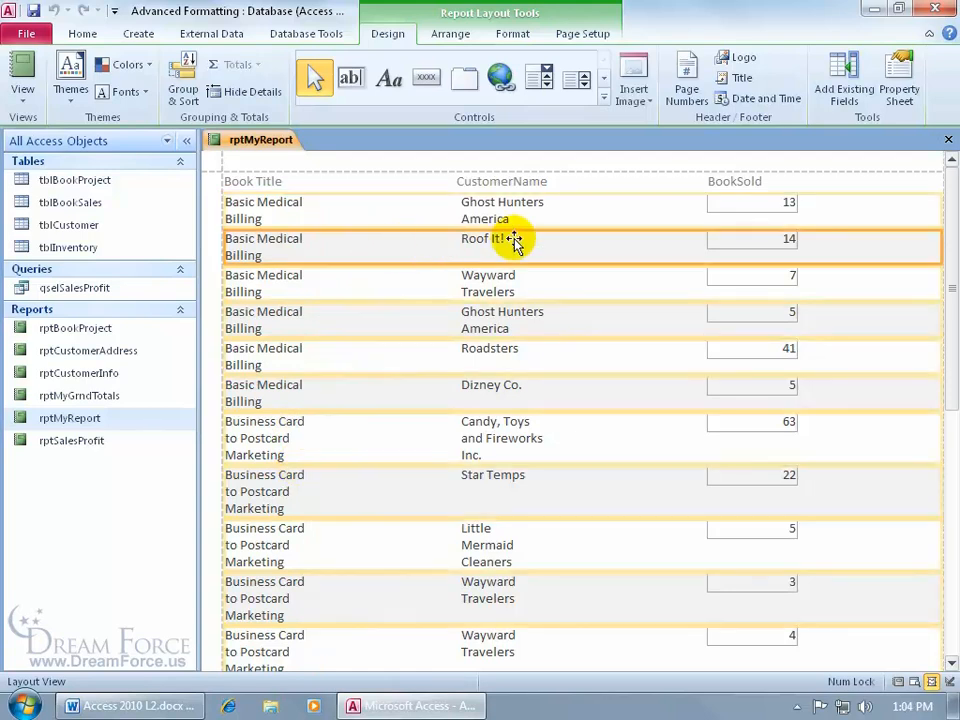
pyautogui.click(272, 212)
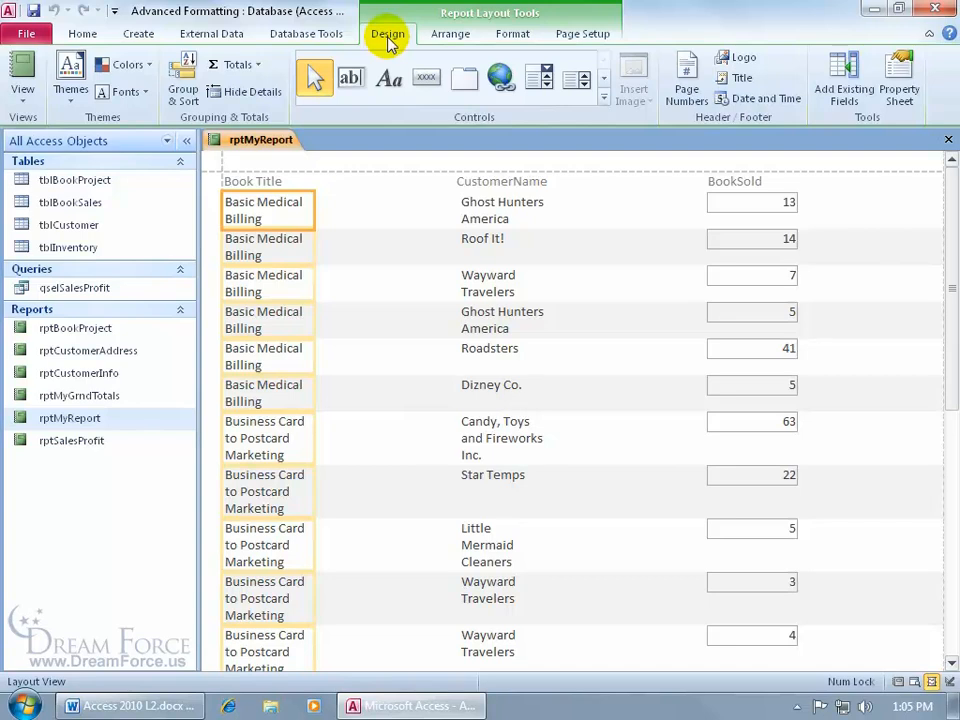
pyautogui.click(183, 95)
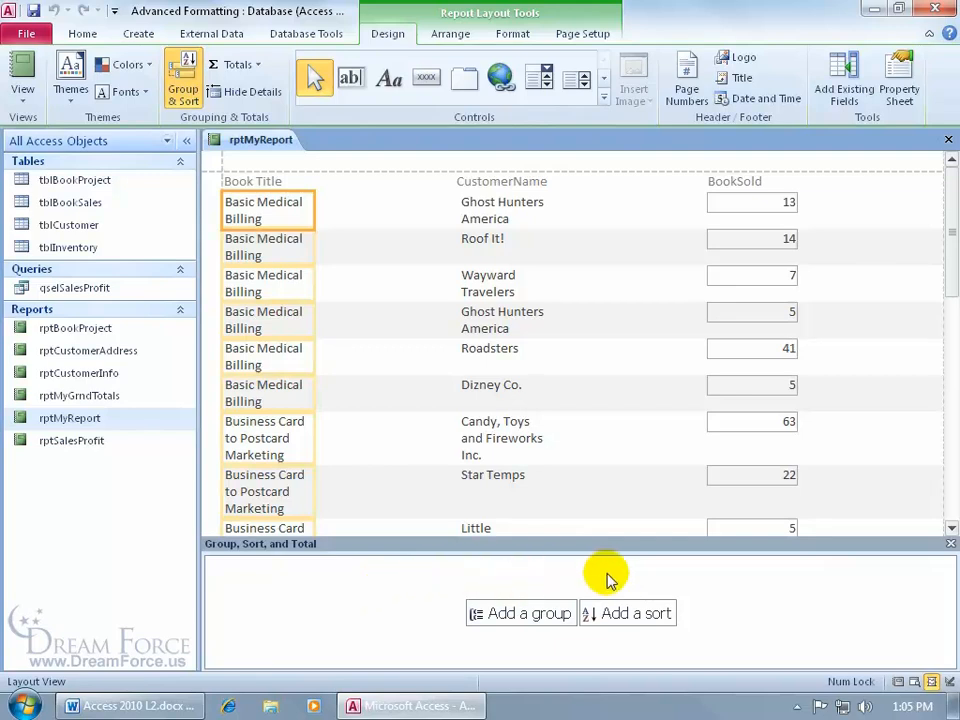
pyautogui.click(528, 610)
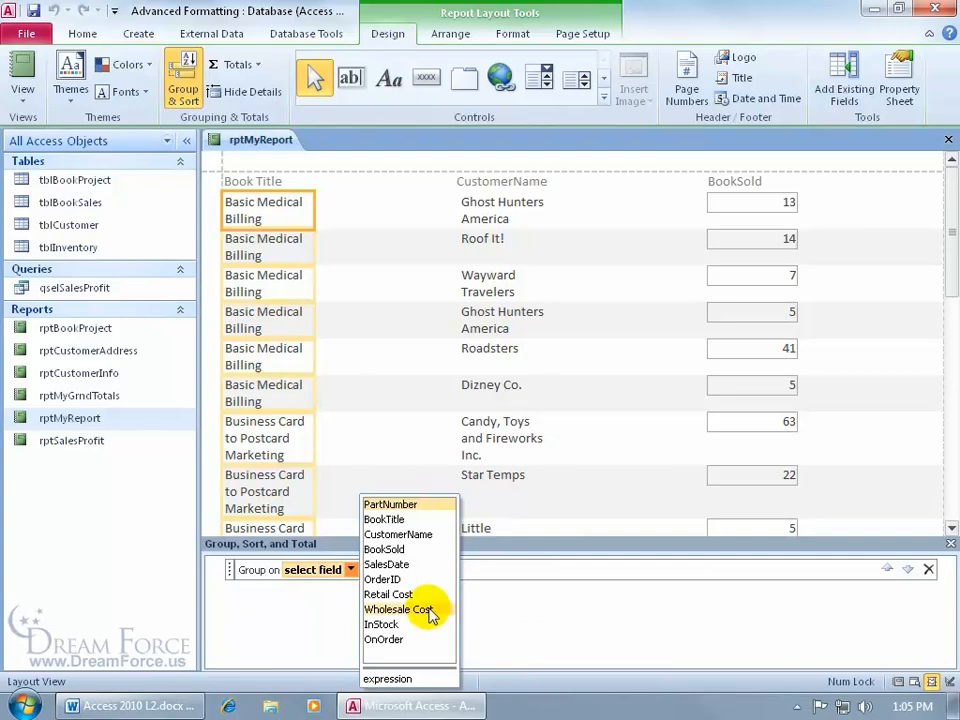
pyautogui.click(390, 519)
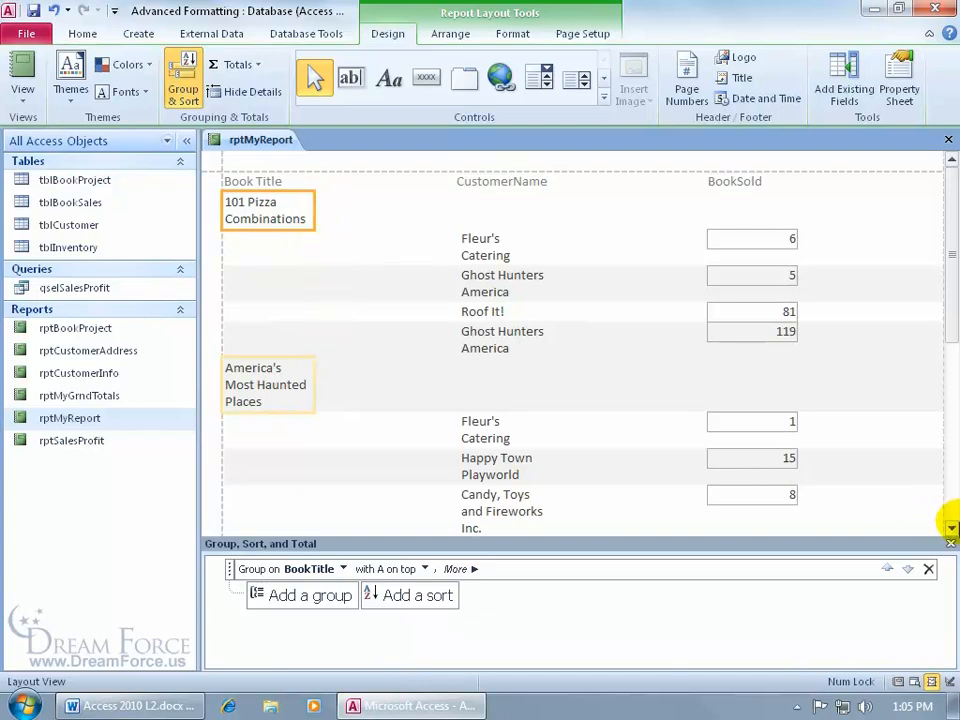
# Step: Add a sort by CustomerName under the BookTitle group
pyautogui.click(952, 527)
pyautogui.click(952, 527)
pyautogui.click(952, 527)
pyautogui.click(952, 527)
pyautogui.click(952, 527)
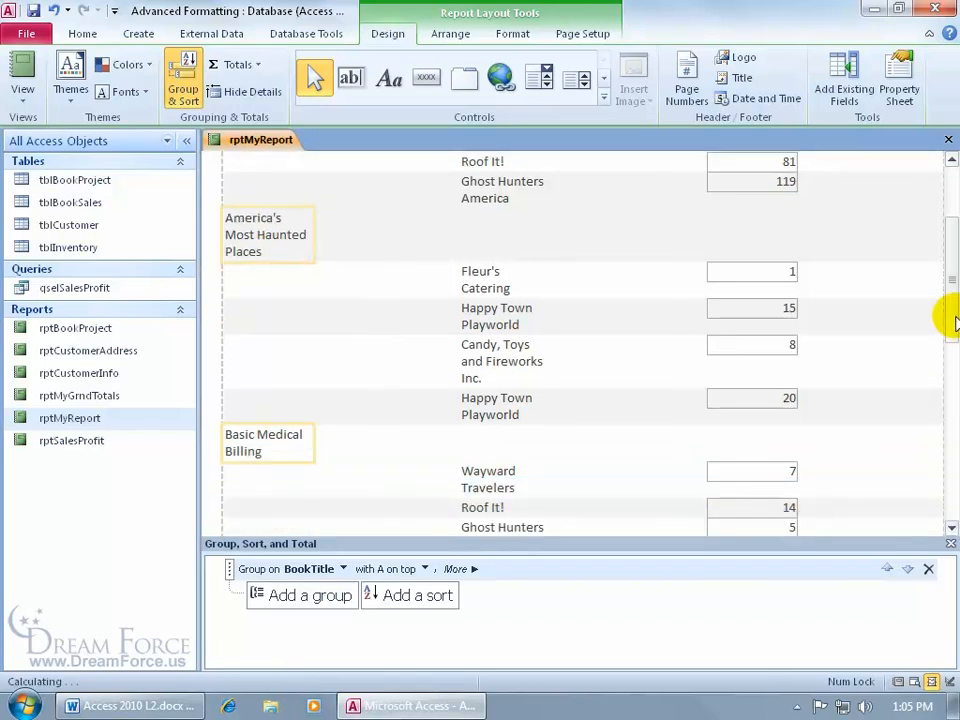
pyautogui.moveTo(956, 322); pyautogui.dragTo(955, 242)
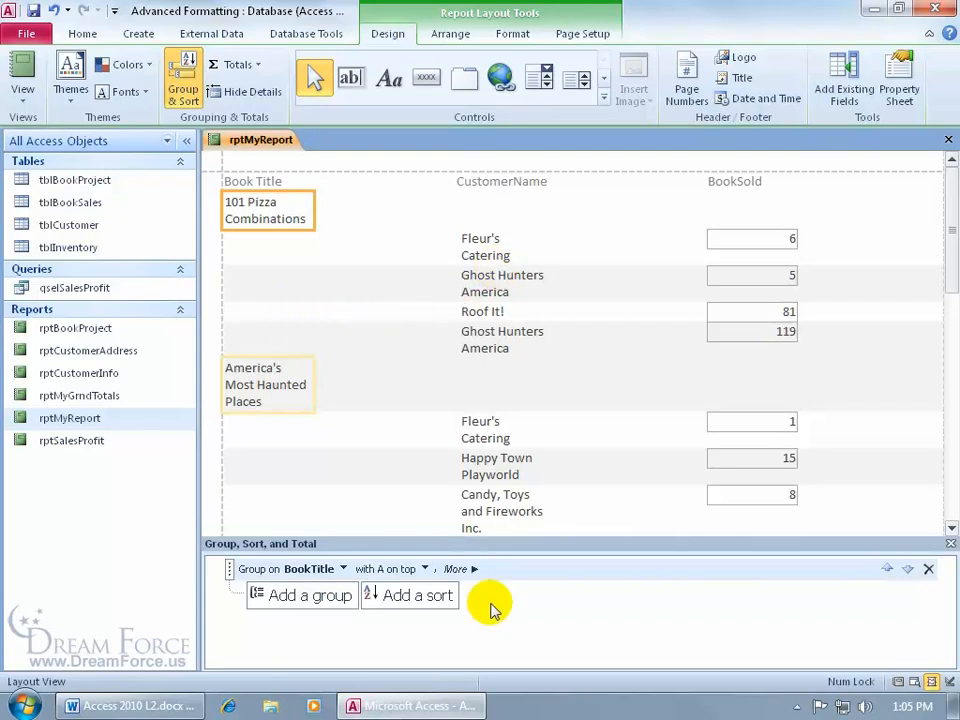
pyautogui.click(422, 605)
pyautogui.click(405, 534)
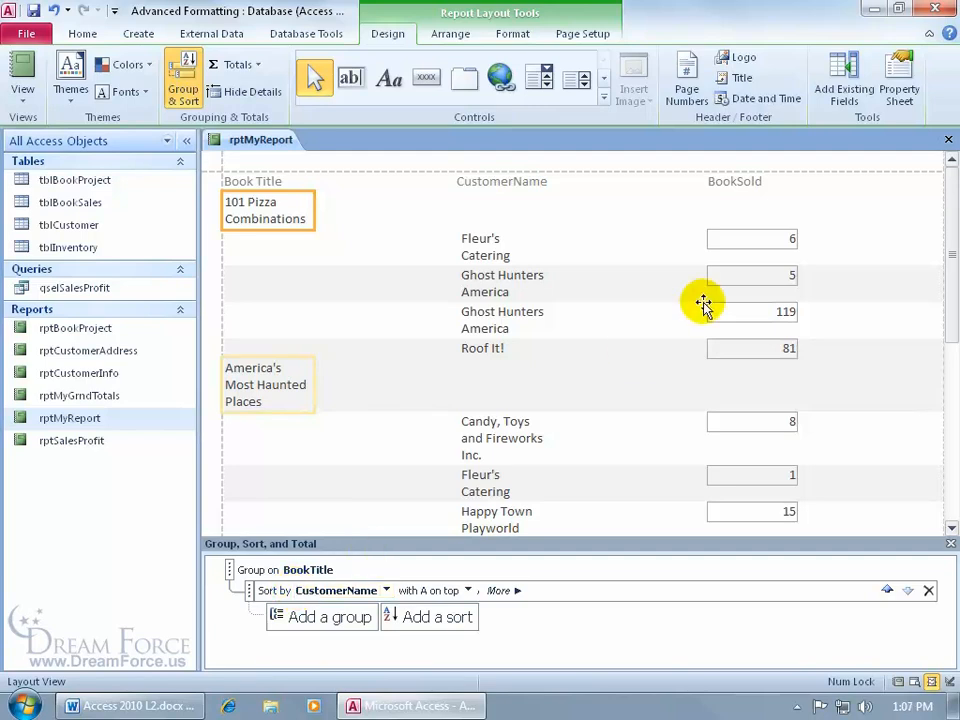
# Step: Close rptMyReport without saving its changes and reopen it in Design View
pyautogui.click(947, 139)
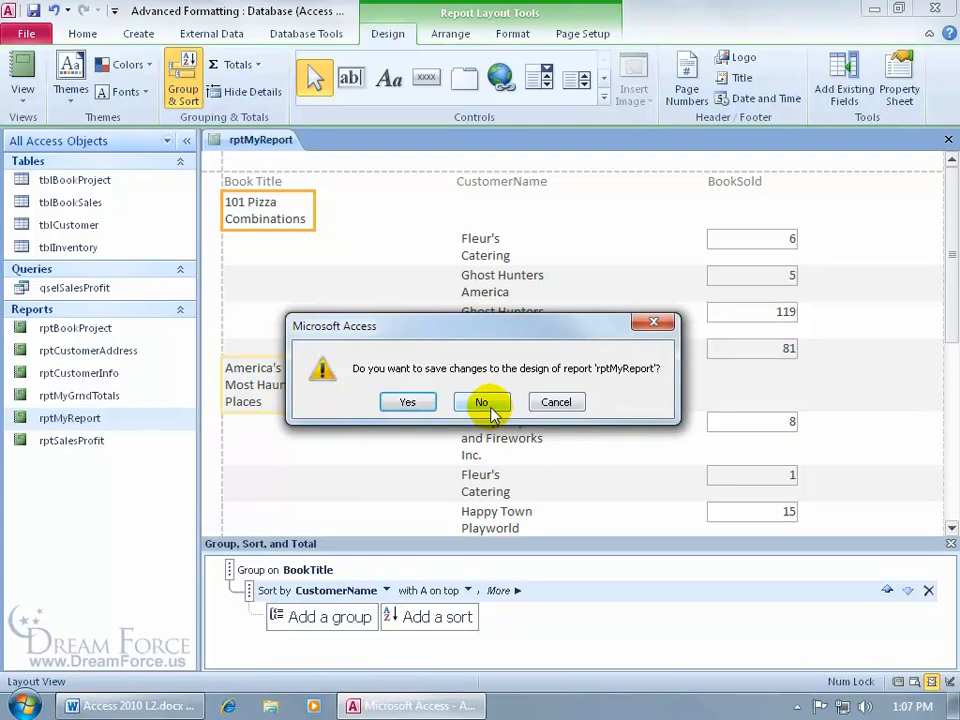
pyautogui.click(489, 406)
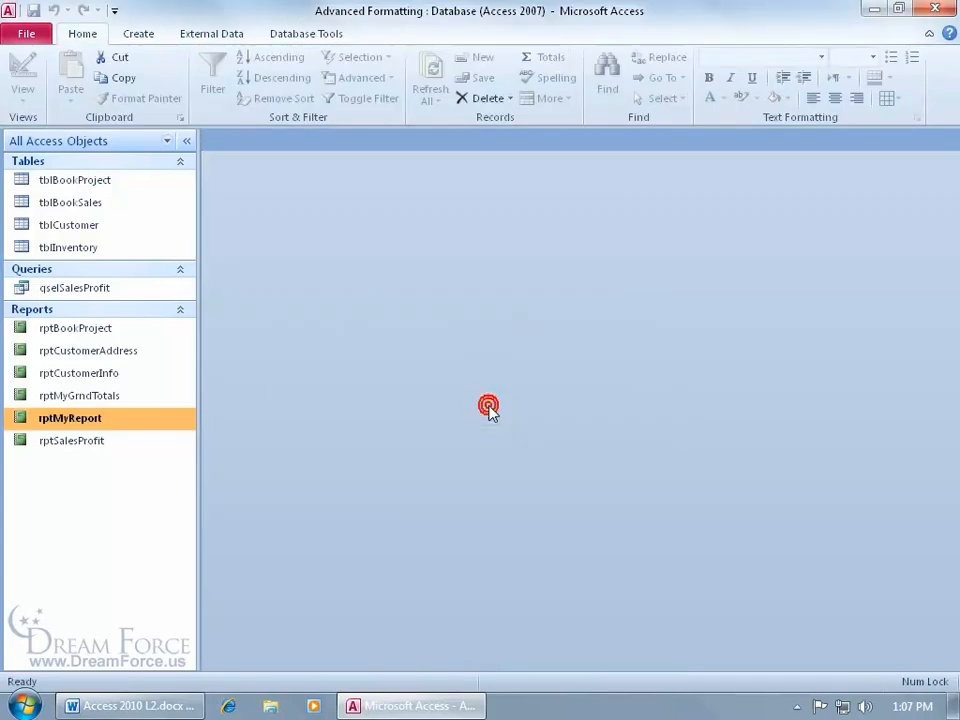
pyautogui.doubleClick(86, 424)
pyautogui.rightClick(279, 146)
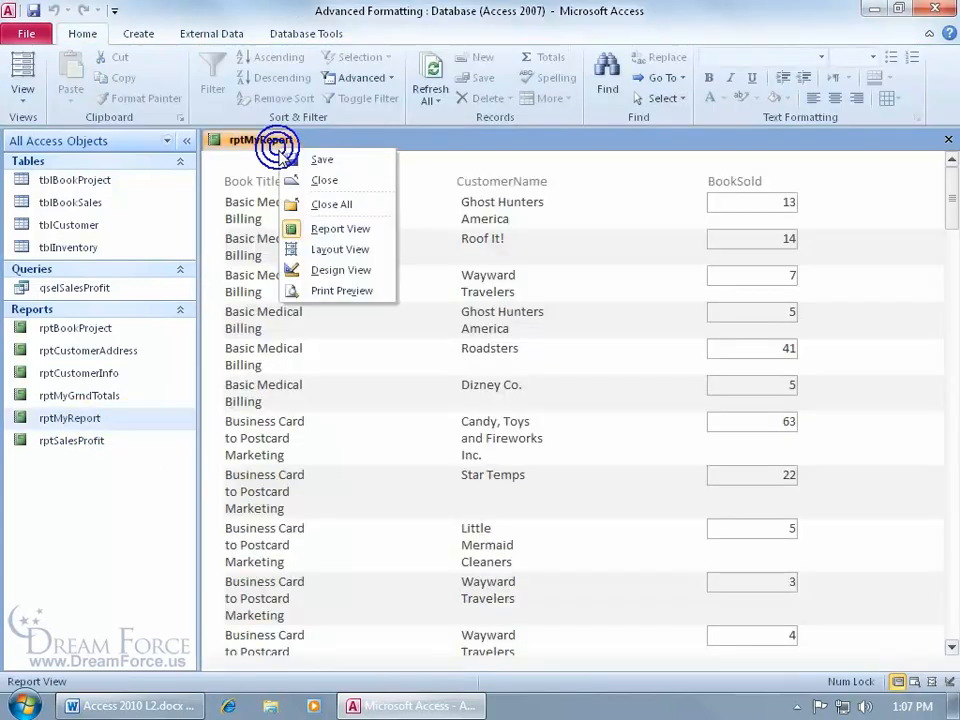
pyautogui.click(337, 270)
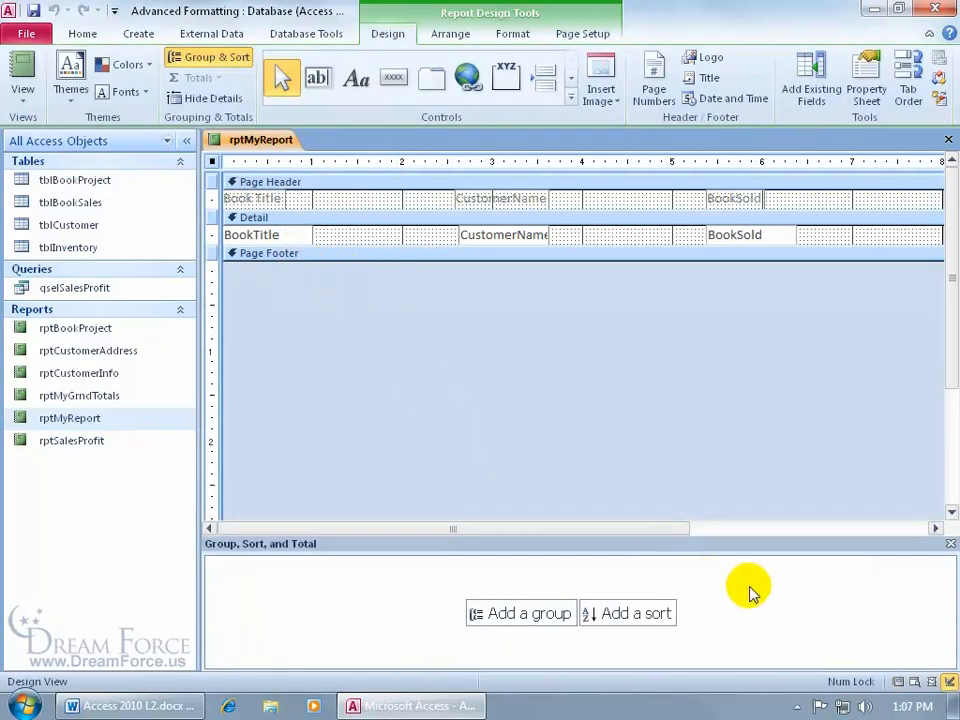
# Step: Add a group on BookTitle to the report design and display the result in Report View
pyautogui.click(950, 543)
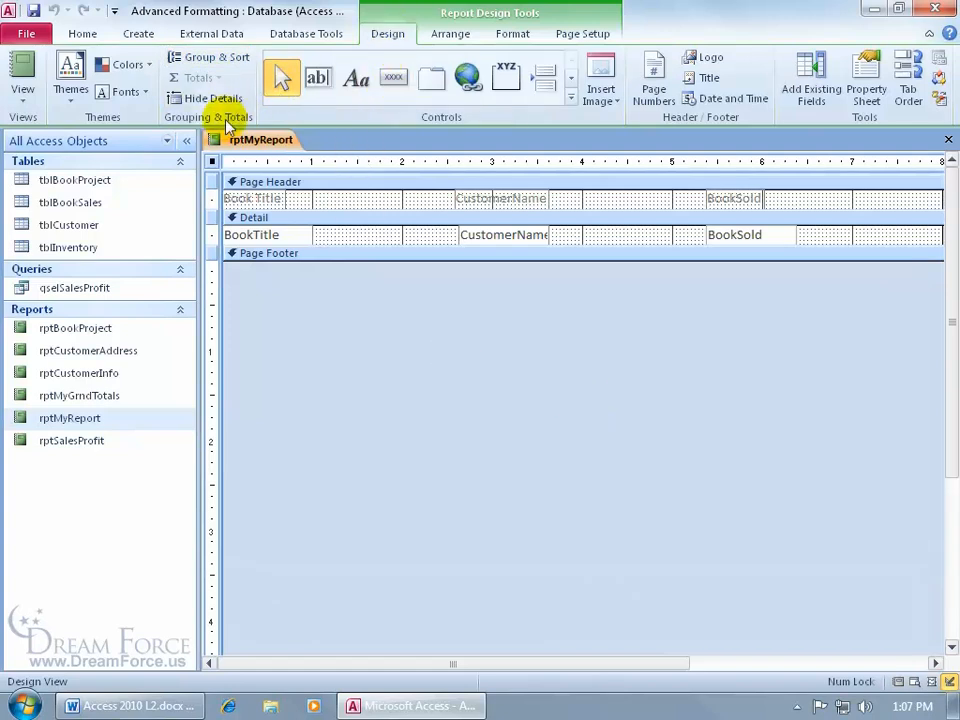
pyautogui.click(215, 60)
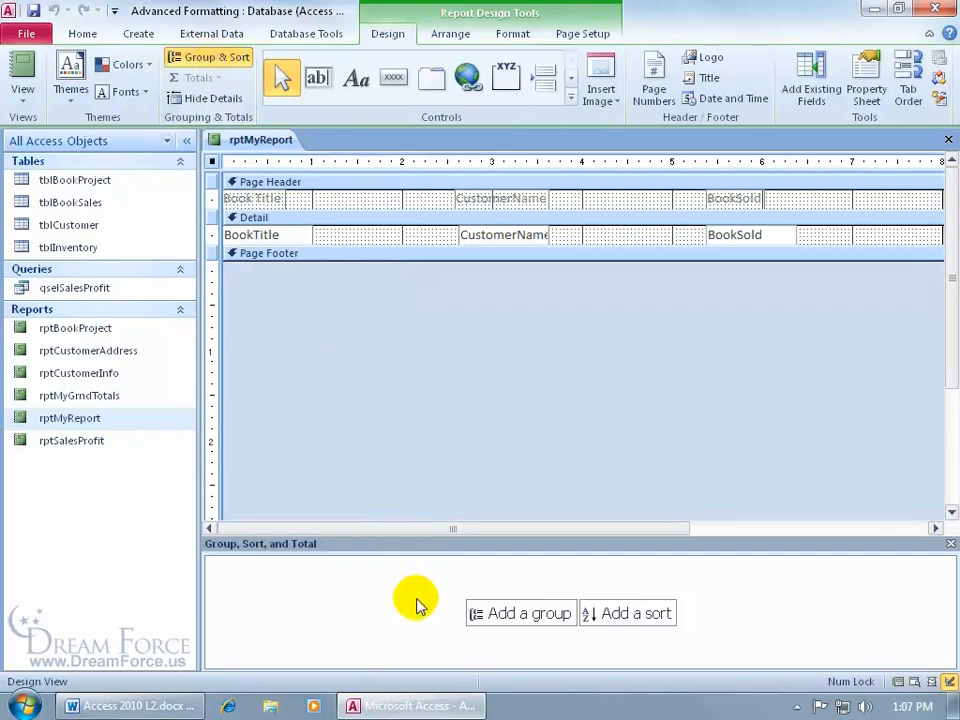
pyautogui.click(514, 617)
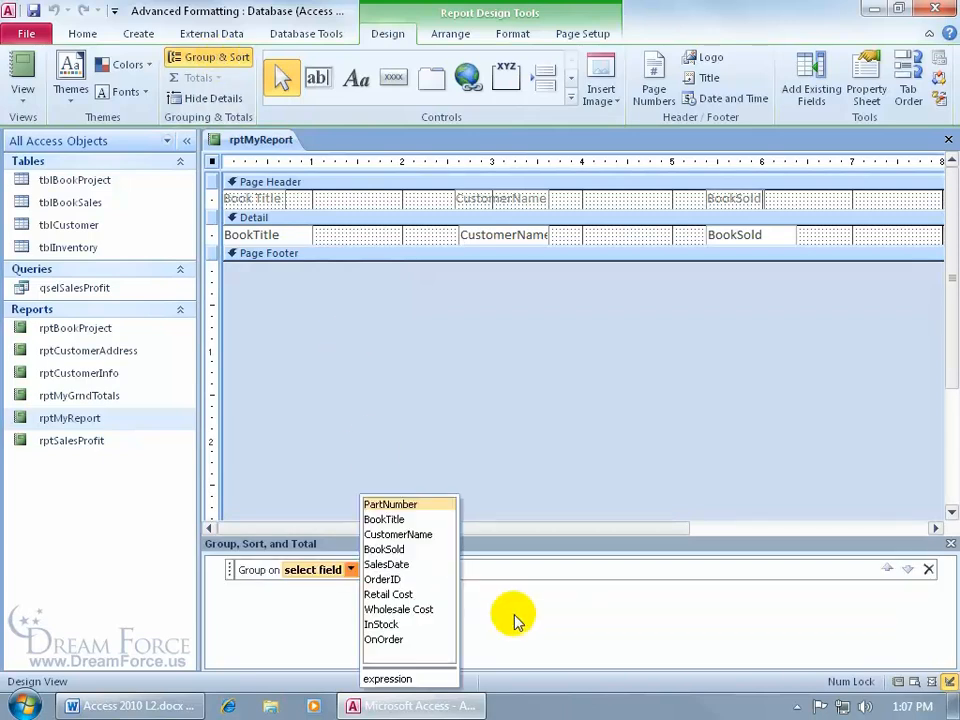
pyautogui.click(398, 521)
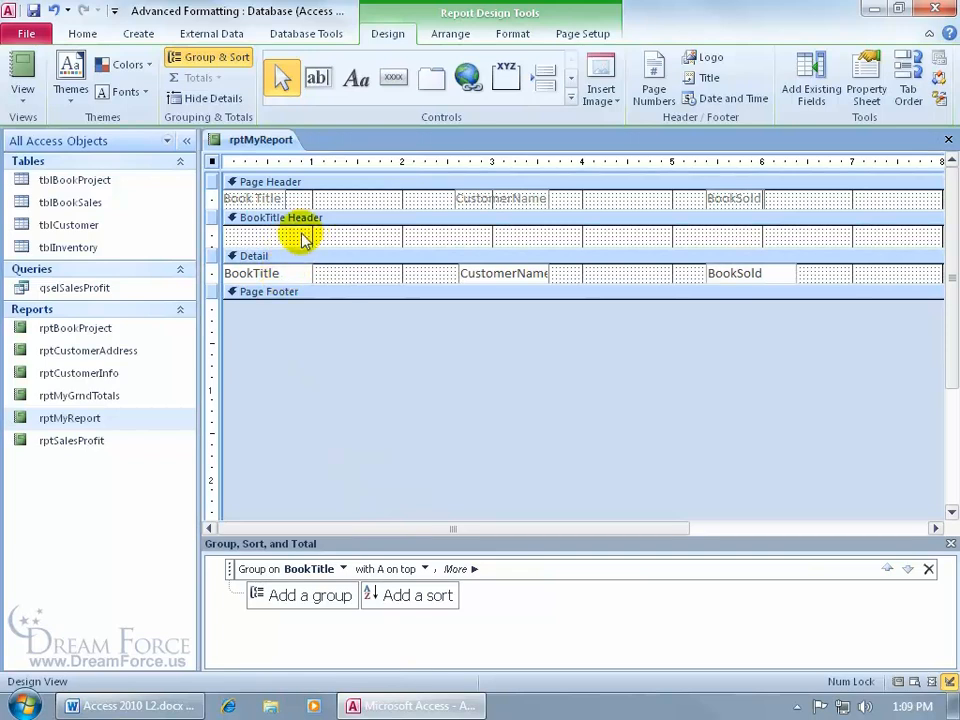
pyautogui.click(22, 64)
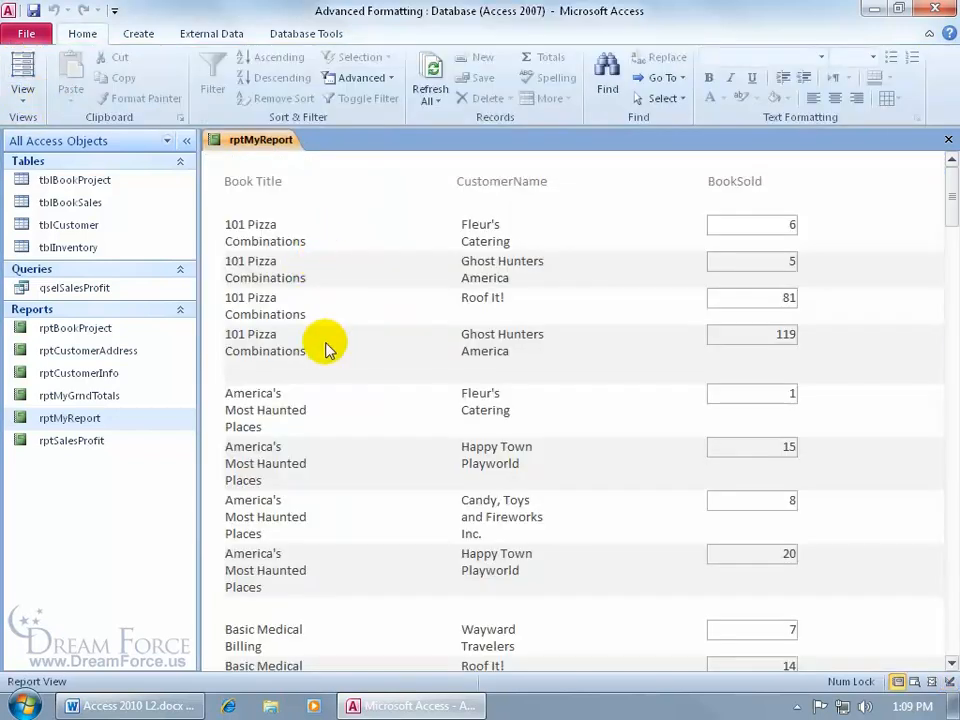
# Step: In Design View, move the BookTitle field from the Detail section into the BookTitle Header, and display the report in Report View
pyautogui.rightClick(254, 138)
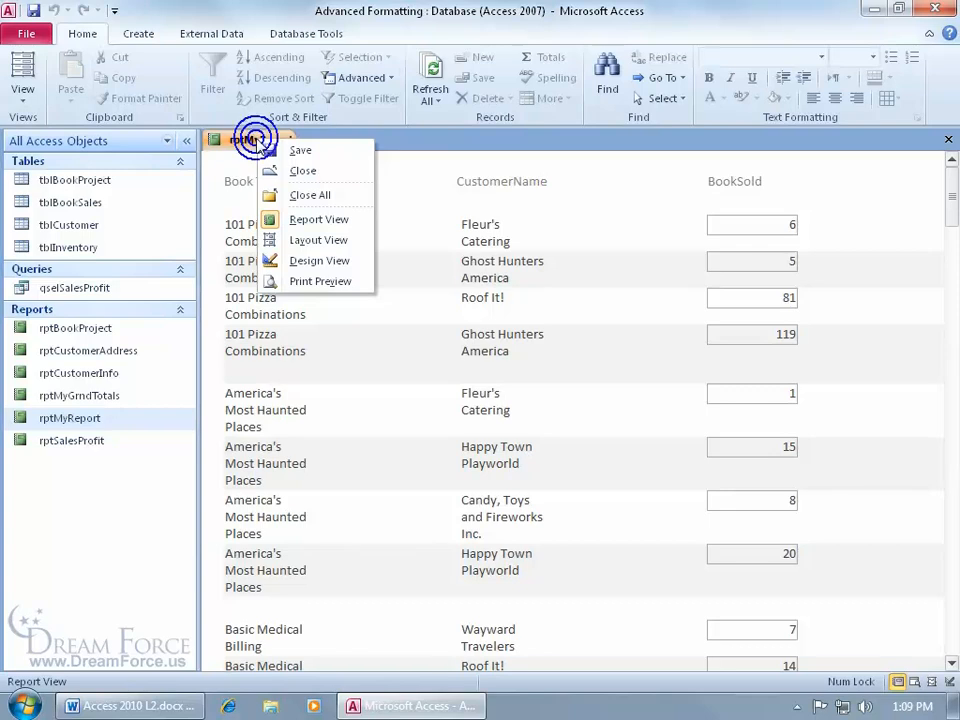
pyautogui.click(300, 259)
pyautogui.click(294, 273)
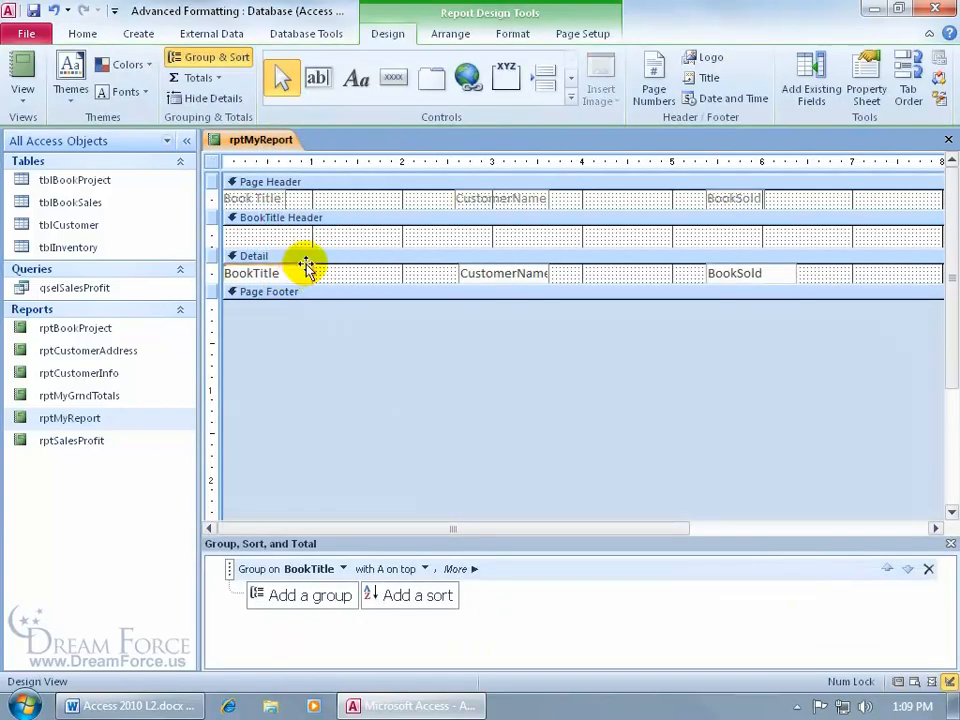
pyautogui.click(305, 265)
pyautogui.moveTo(309, 262); pyautogui.dragTo(308, 230)
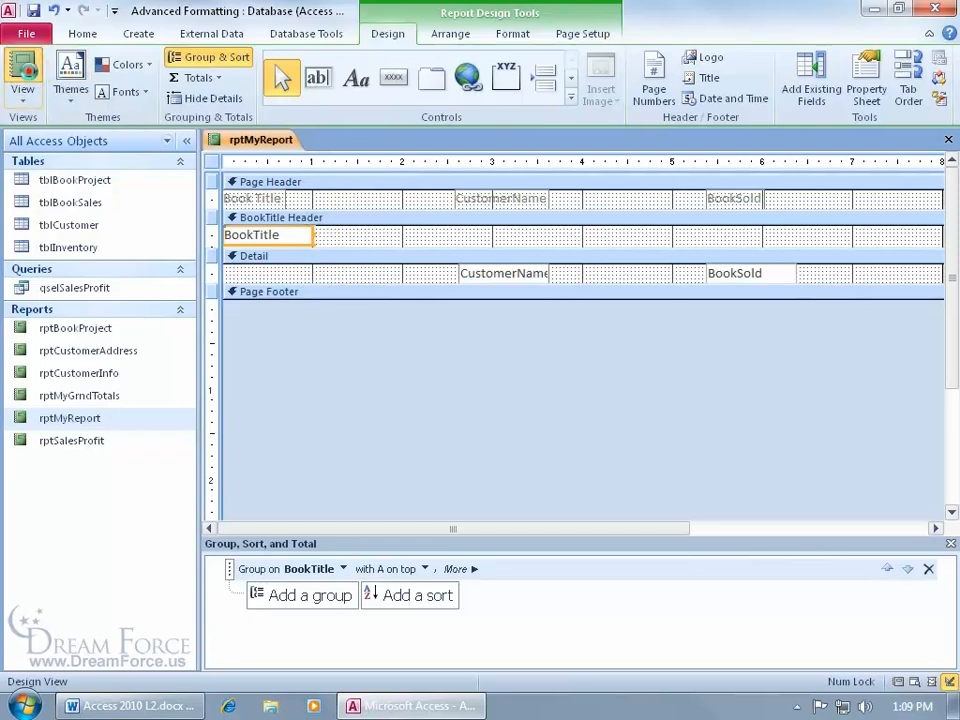
pyautogui.click(22, 70)
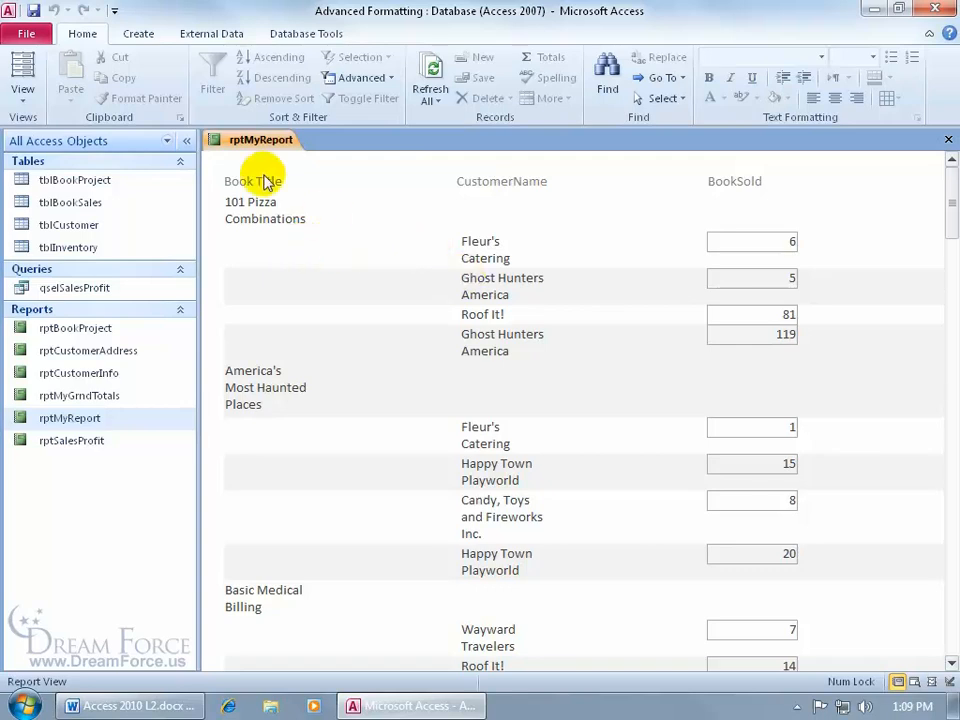
# Step: In Design View, sort the records in each BookTitle group by CustomerName, and display the report in Report View
pyautogui.rightClick(248, 140)
pyautogui.click(293, 261)
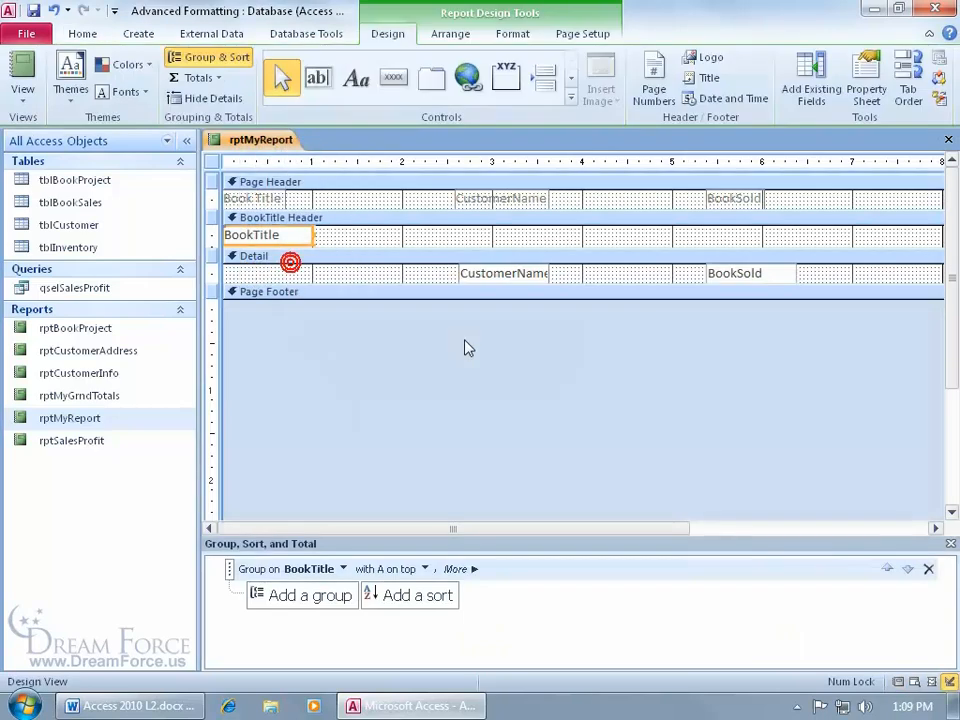
pyautogui.click(411, 596)
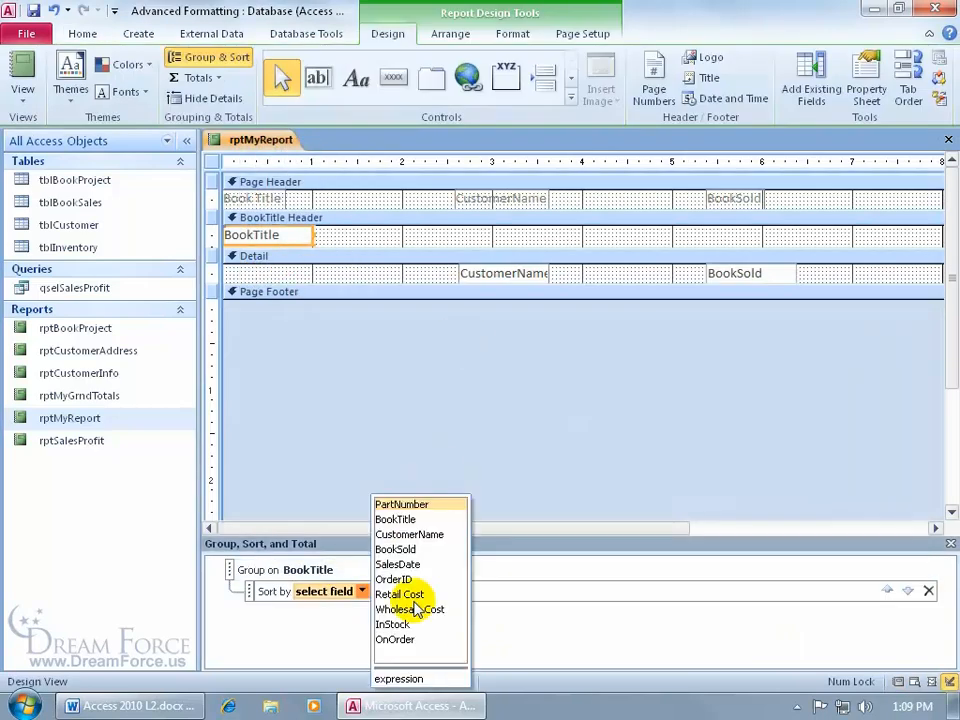
pyautogui.click(424, 535)
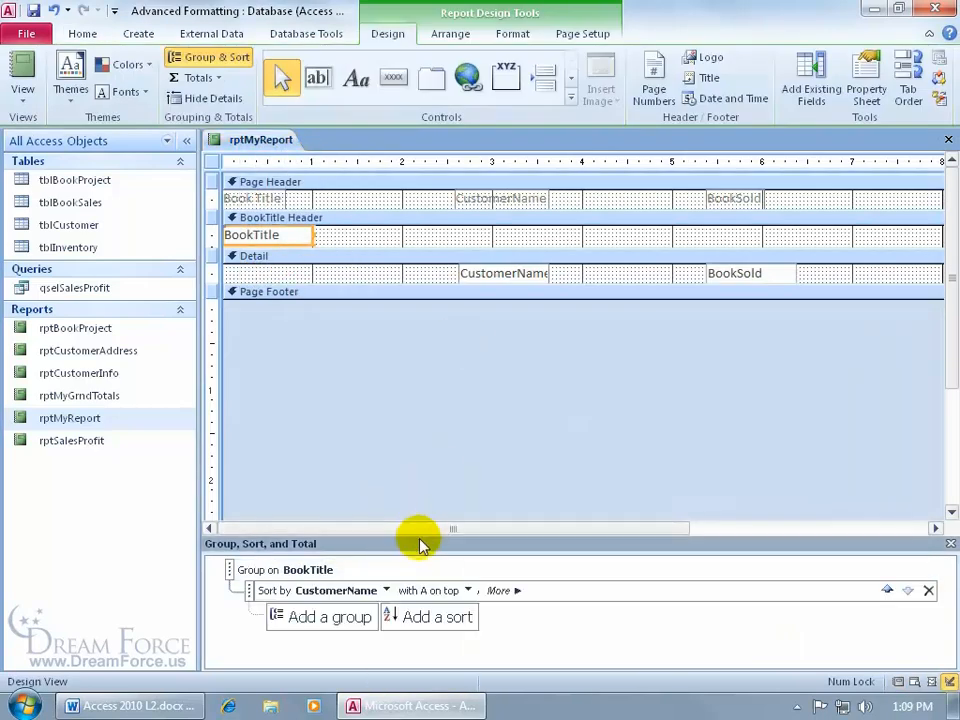
pyautogui.click(22, 72)
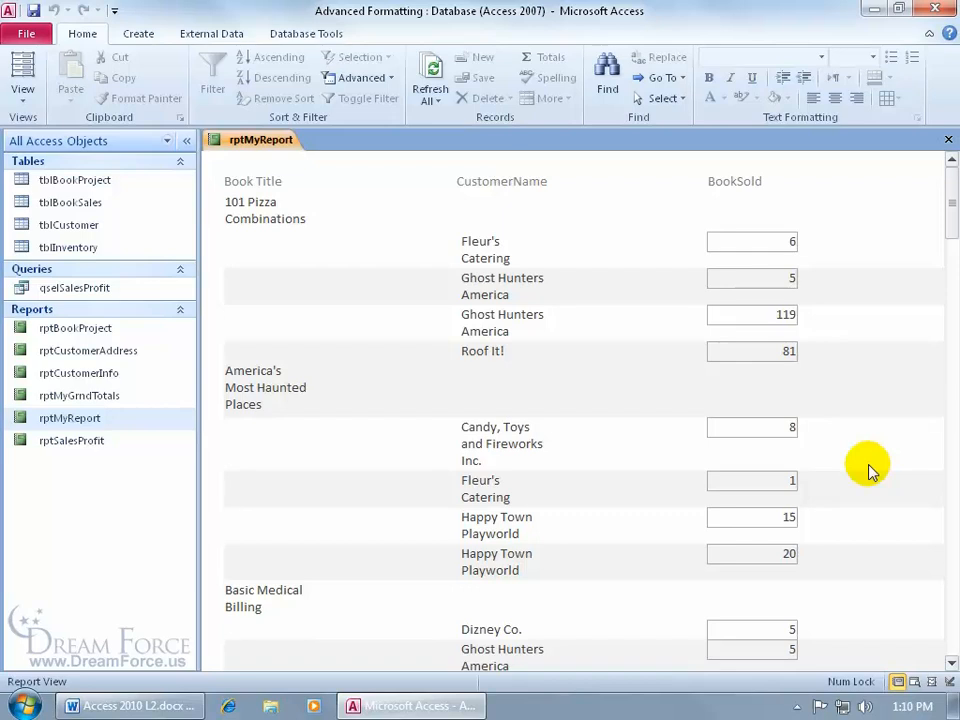
# Step: In Layout View, add Sum totals for the BookSold field and check them through the end of the report
pyautogui.rightClick(601, 188)
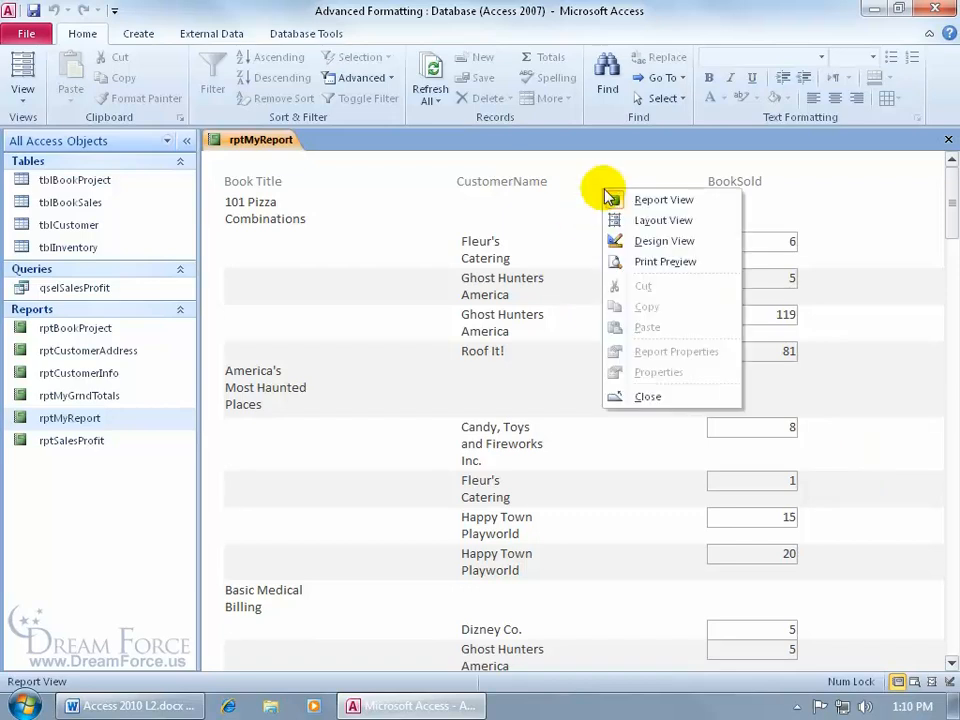
pyautogui.click(630, 219)
pyautogui.click(738, 237)
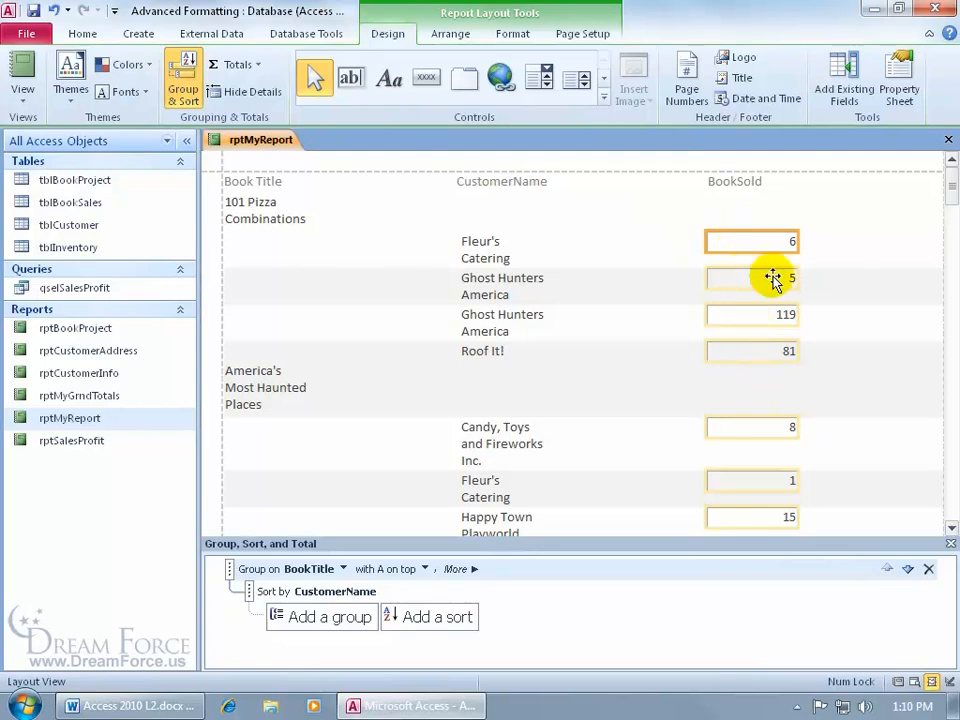
pyautogui.click(950, 546)
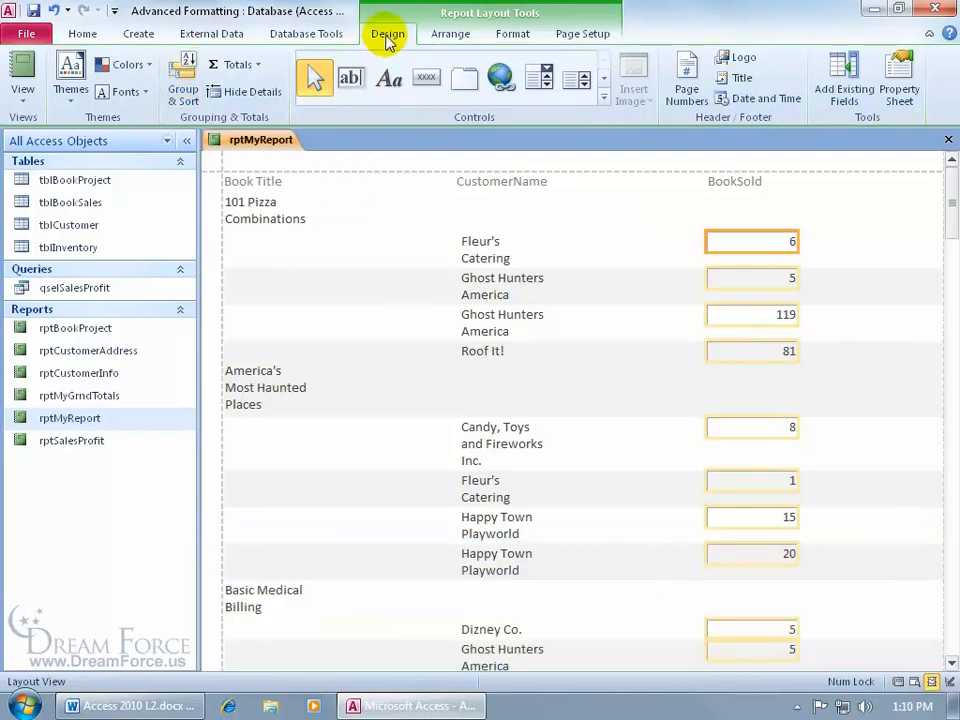
pyautogui.click(255, 65)
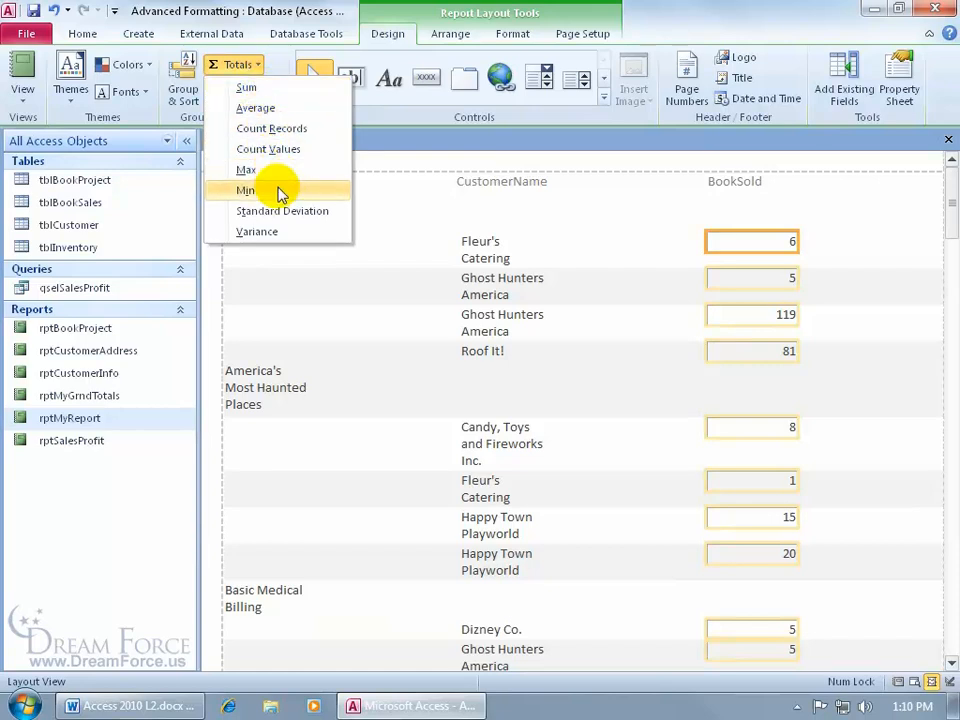
pyautogui.click(254, 89)
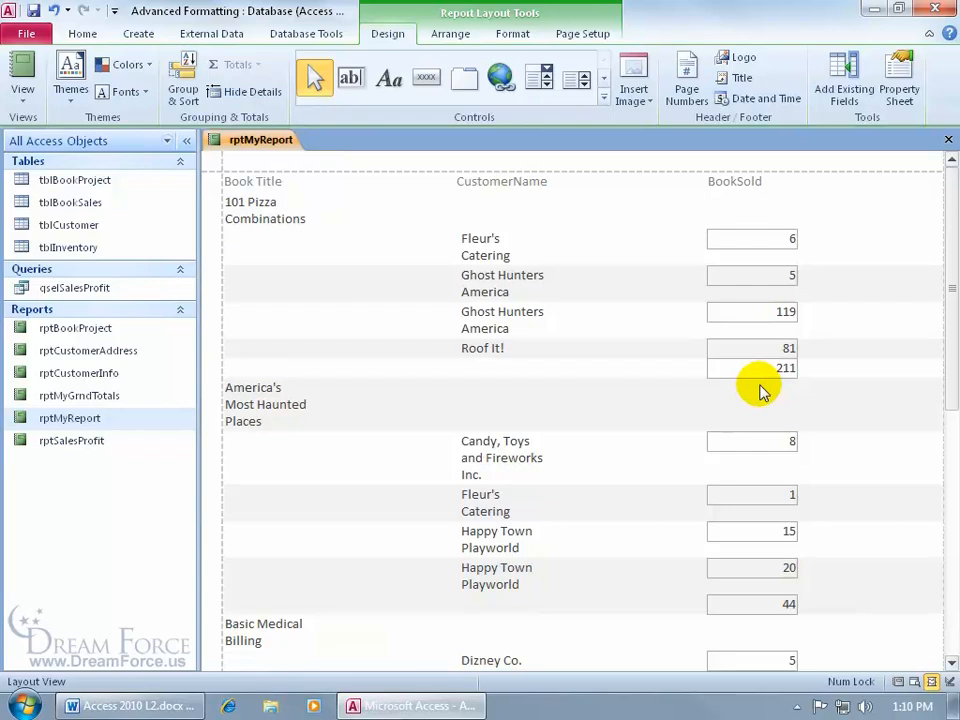
pyautogui.moveTo(947, 287); pyautogui.dragTo(952, 622)
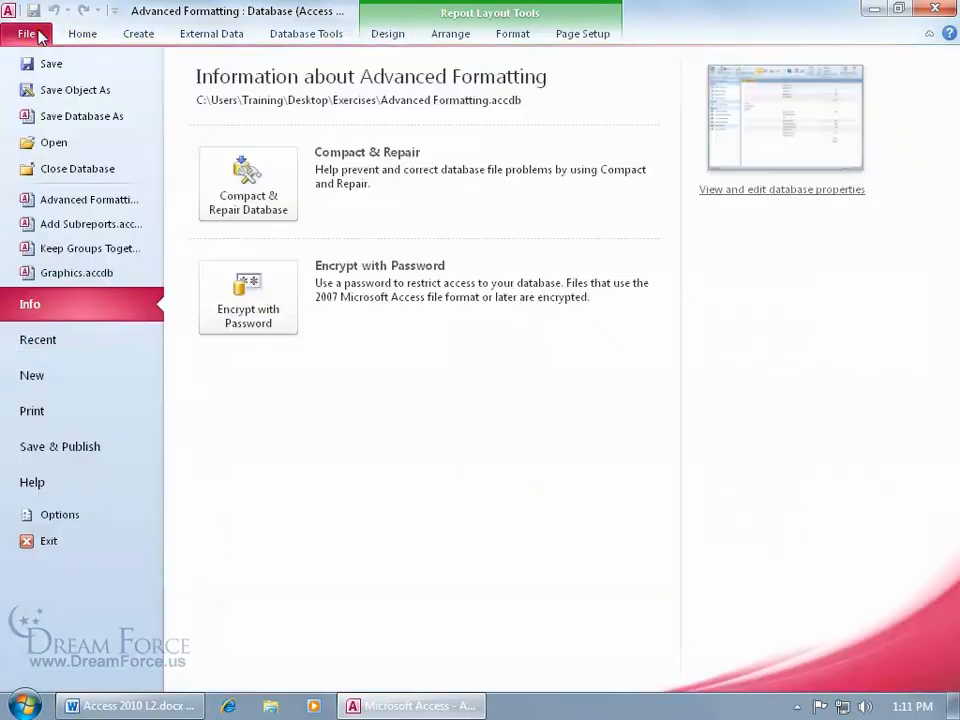
# Step: Save the report object as rptMyGrndTotals, replacing the existing report of that name, and return to the report
pyautogui.click(33, 34)
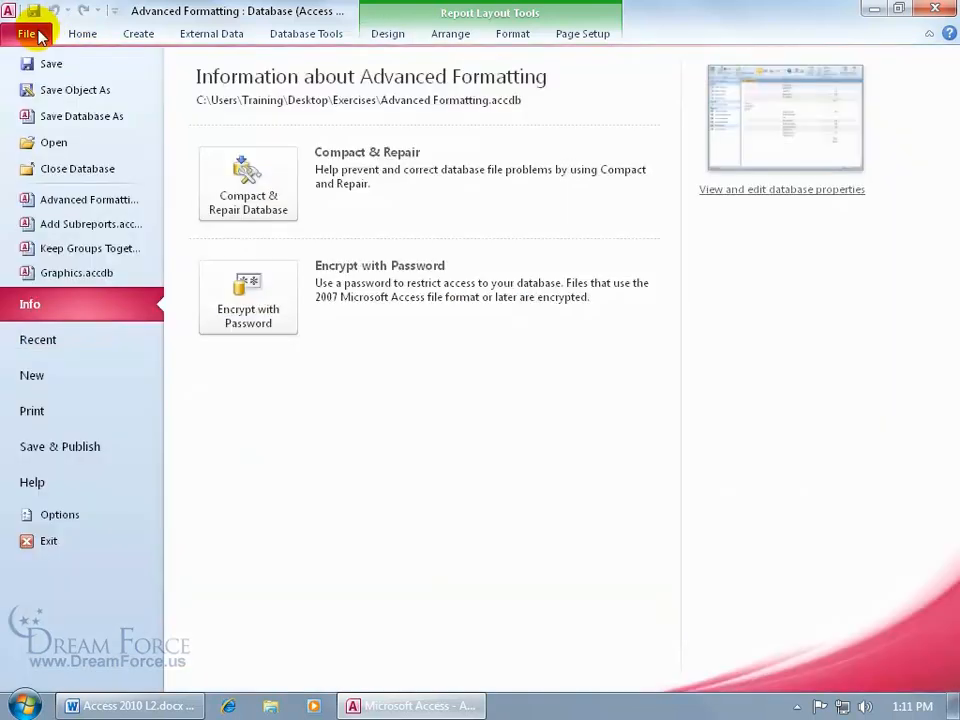
pyautogui.click(59, 92)
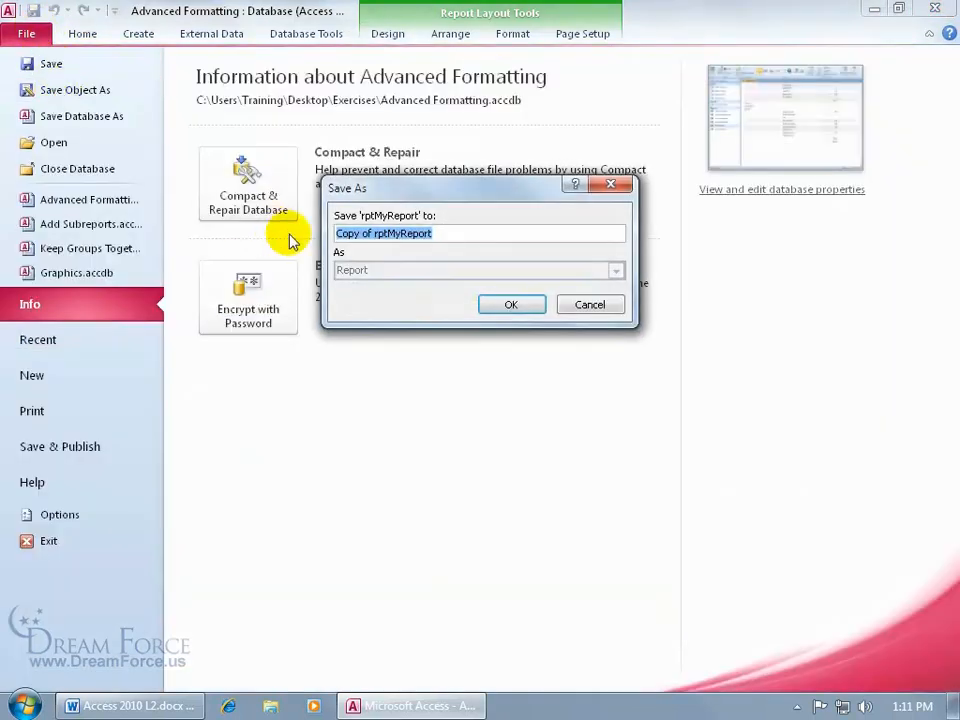
pyautogui.write('rpt')
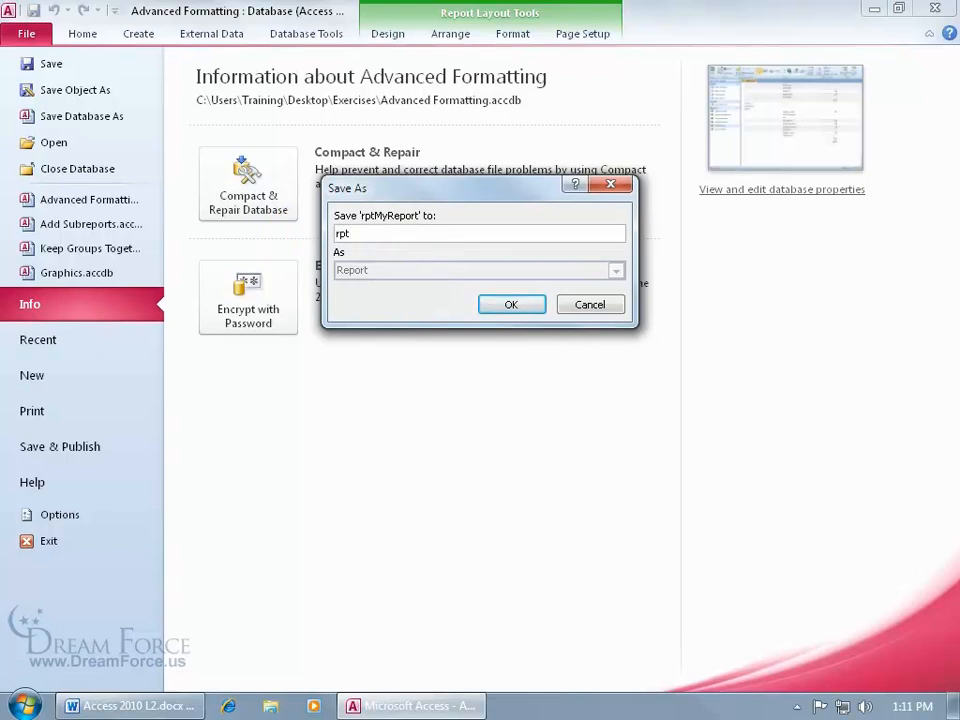
pyautogui.write('MyGrndTotals')
pyautogui.press('Return')
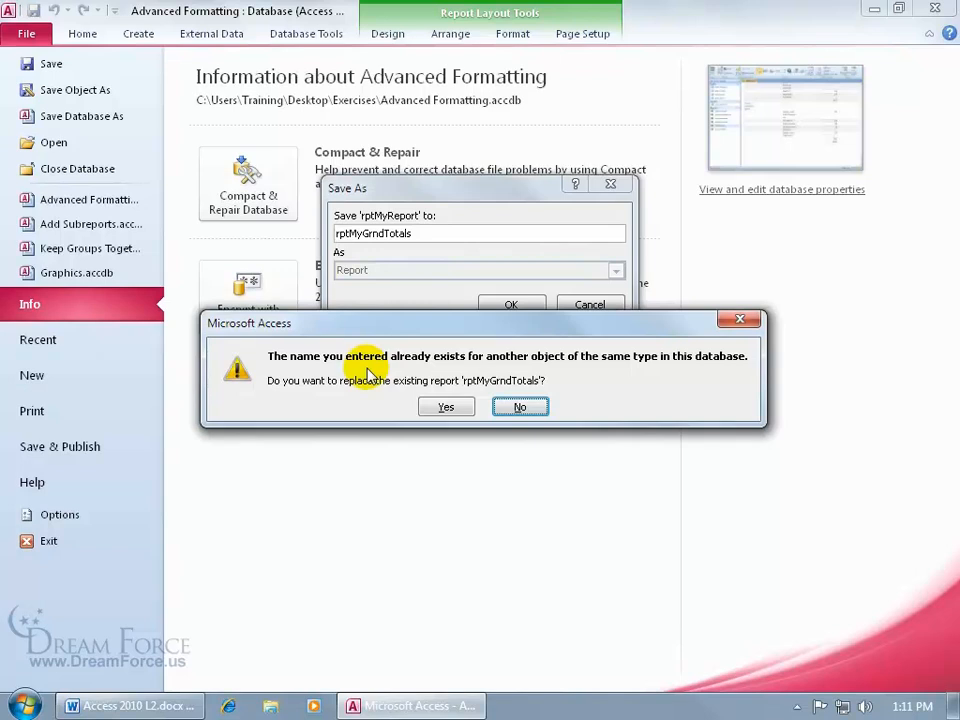
pyautogui.click(450, 410)
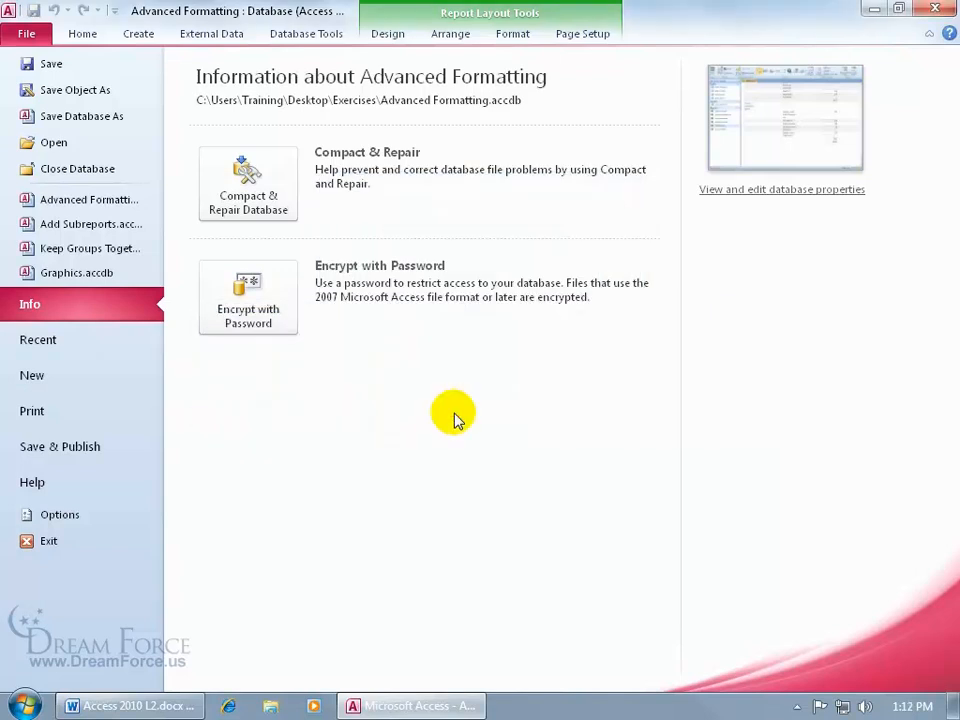
pyautogui.click(26, 33)
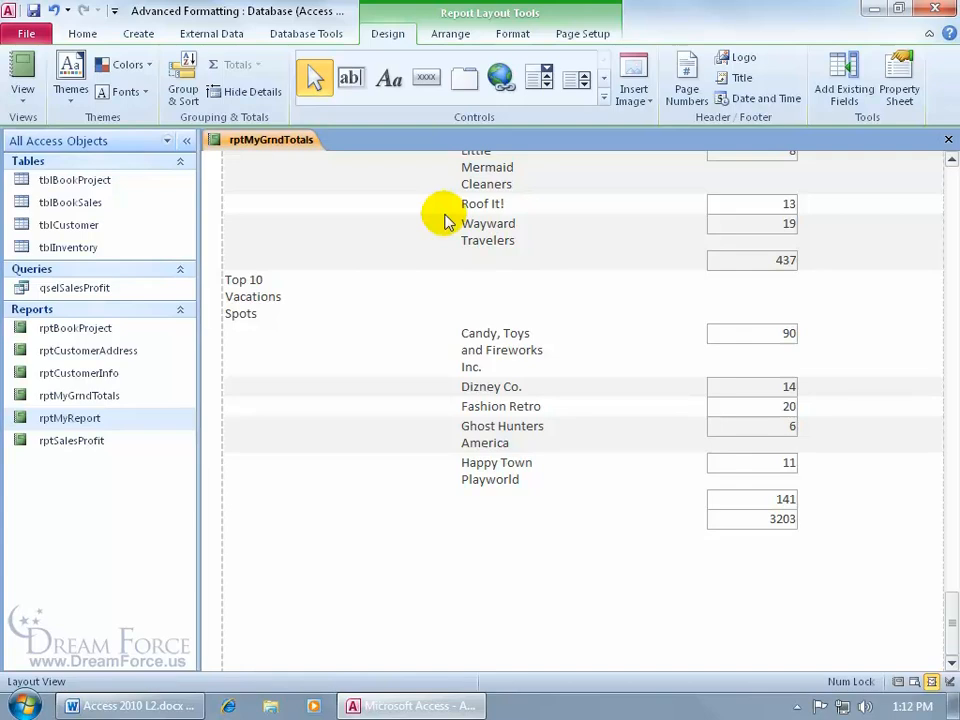
# Step: Filter the report to show only records whose BookTitle equals "101 Pizza Combinations"
pyautogui.moveTo(950, 625); pyautogui.dragTo(934, 180)
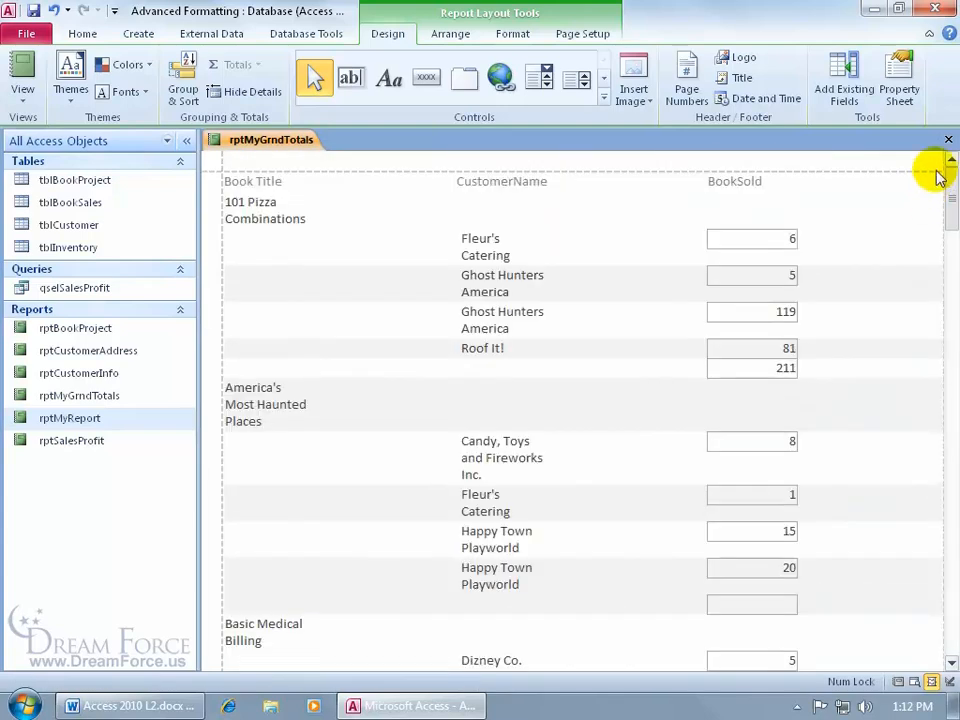
pyautogui.click(265, 220)
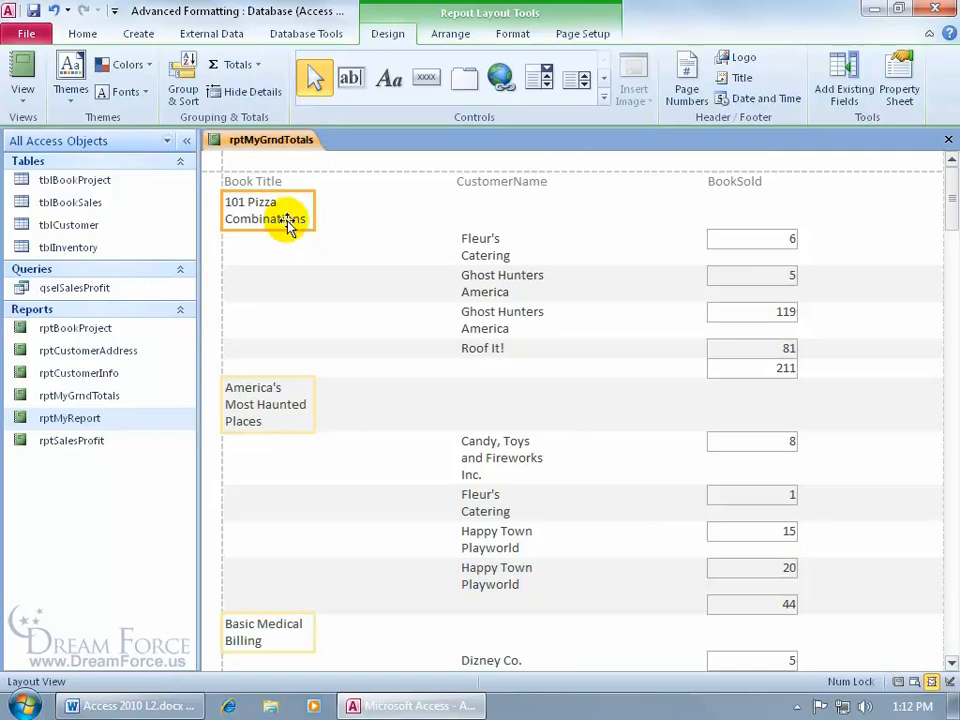
pyautogui.rightClick(283, 226)
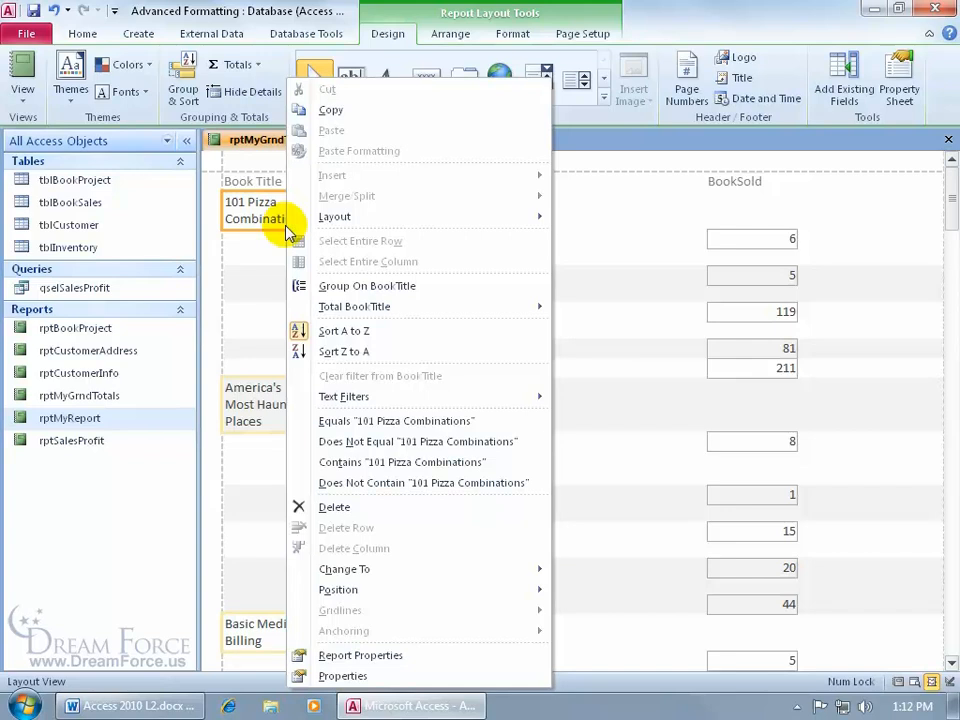
pyautogui.moveTo(310, 400)
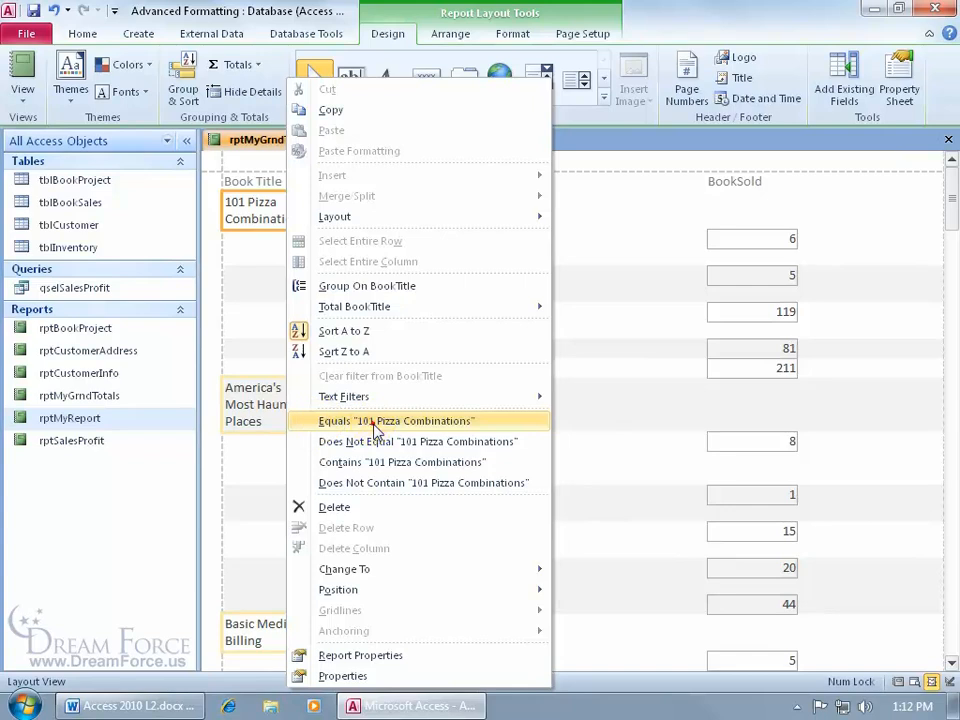
pyautogui.click(375, 428)
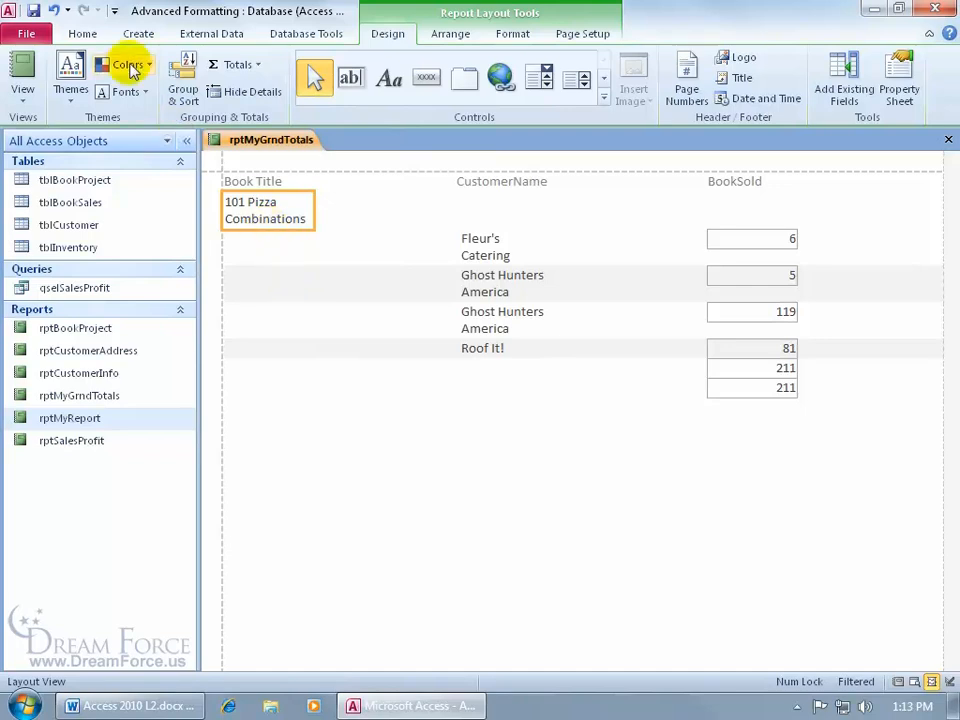
# Step: Clear all filters from the report
pyautogui.click(82, 33)
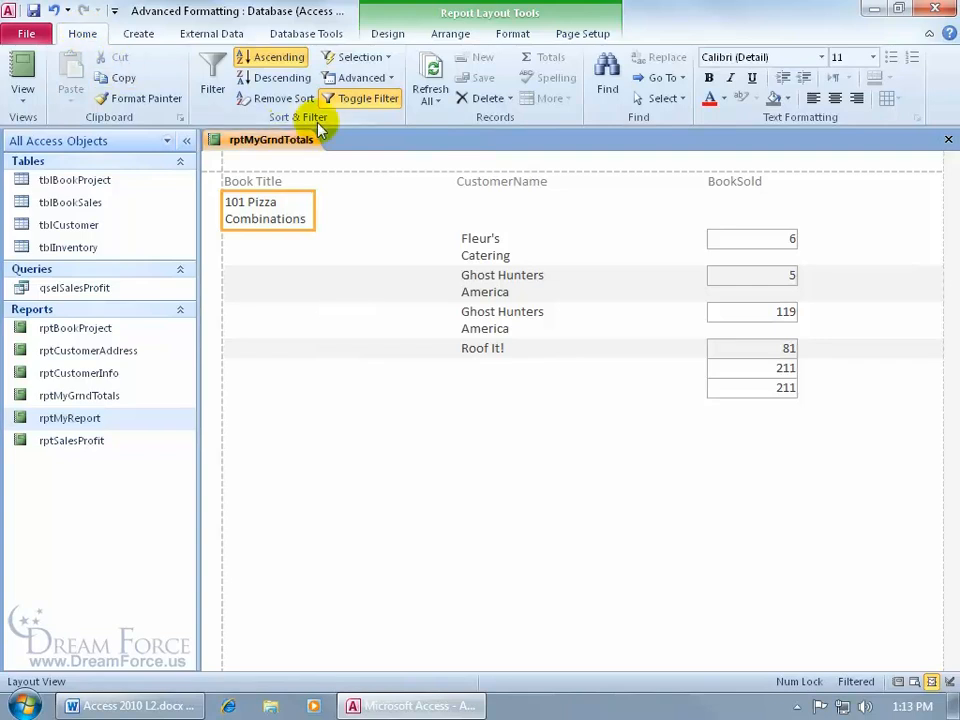
pyautogui.click(388, 78)
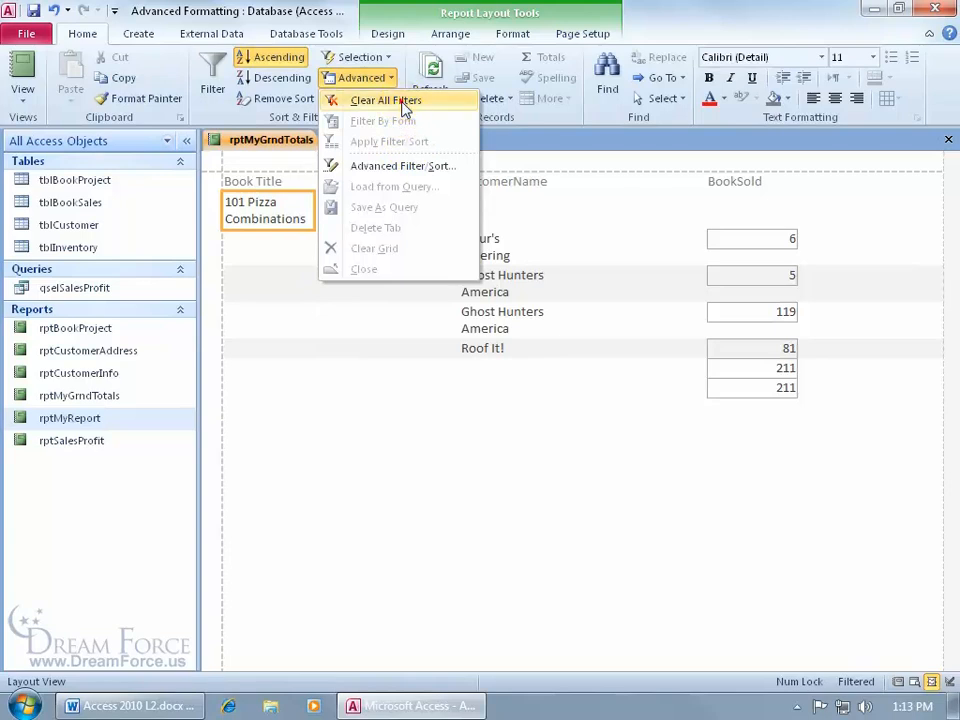
pyautogui.click(392, 100)
# Step: Filter the BookTitle field to only 101 Pizza Combinations, Believe And Grow Rich! and Business Card to Postcard Marketing
pyautogui.click(272, 224)
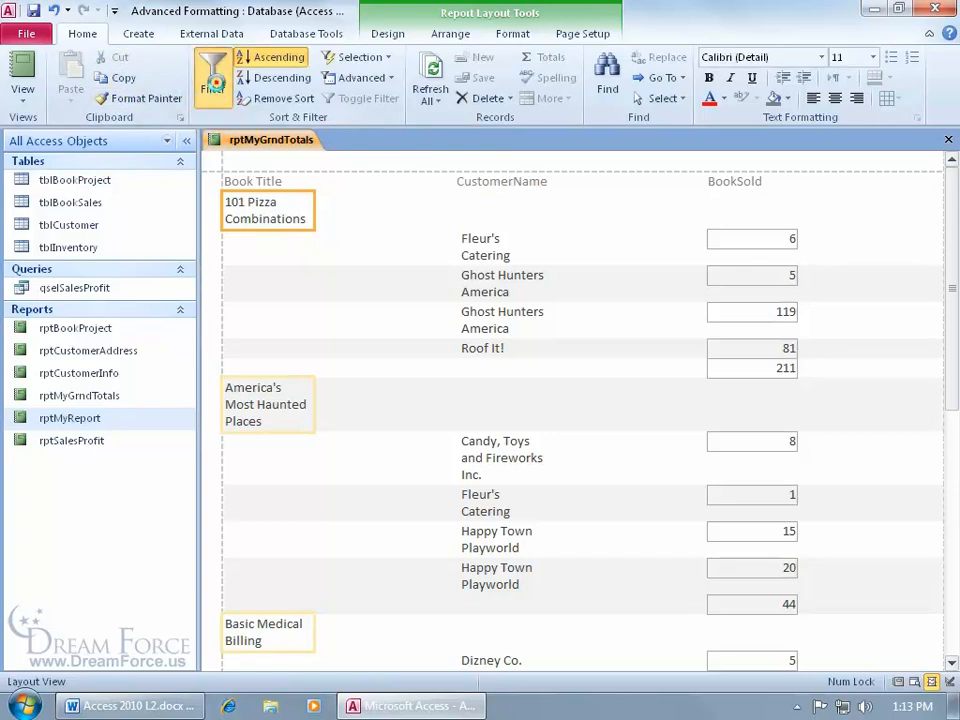
pyautogui.click(213, 85)
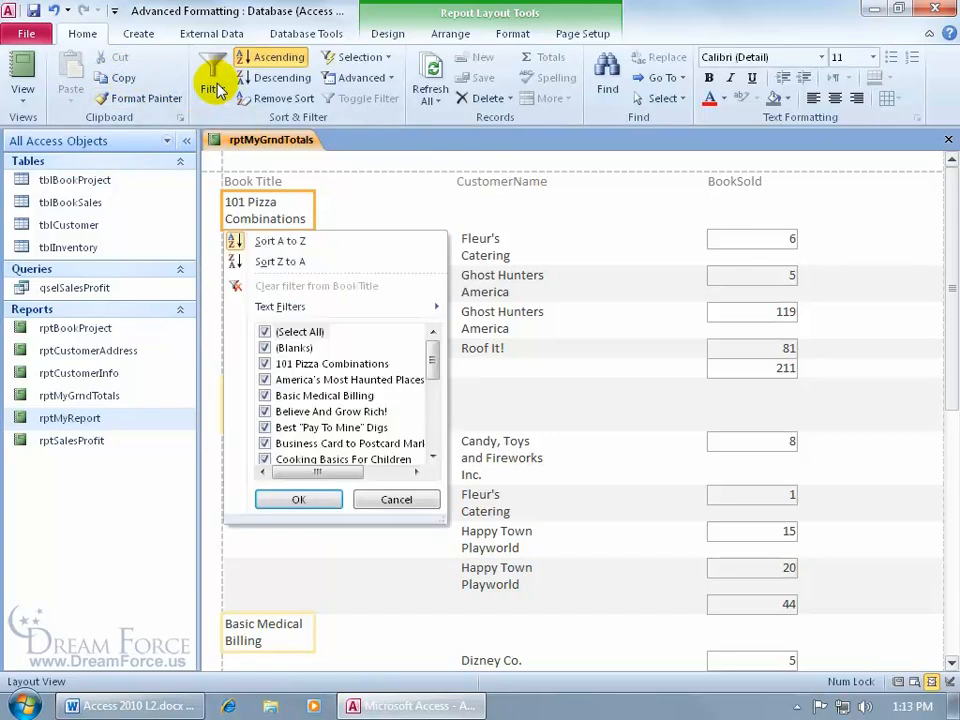
pyautogui.click(267, 332)
pyautogui.click(265, 364)
pyautogui.click(265, 411)
pyautogui.click(265, 443)
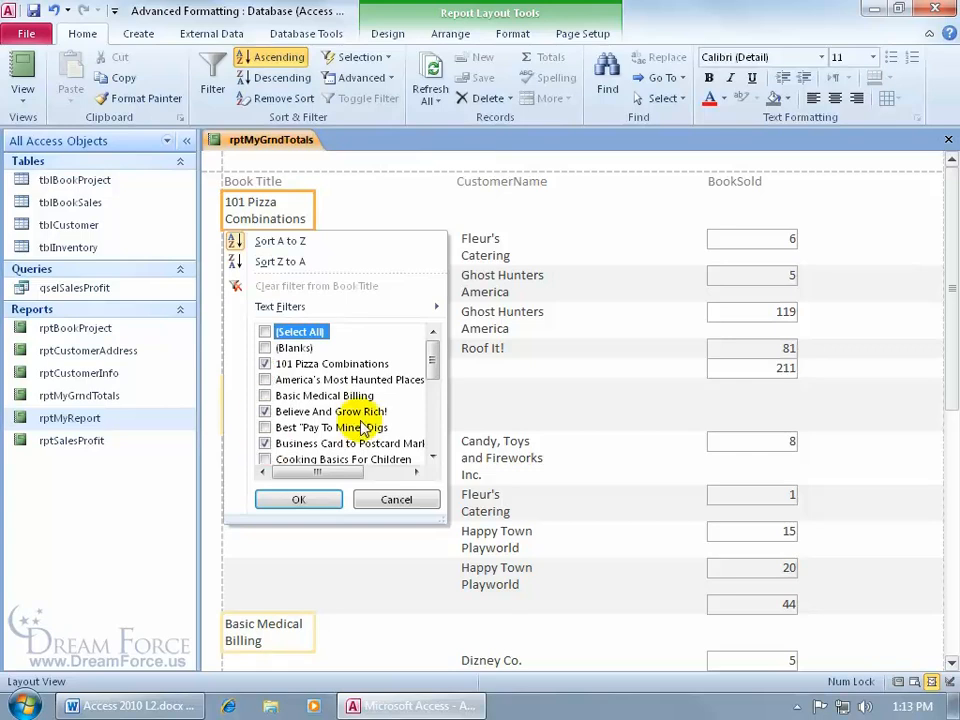
pyautogui.click(306, 500)
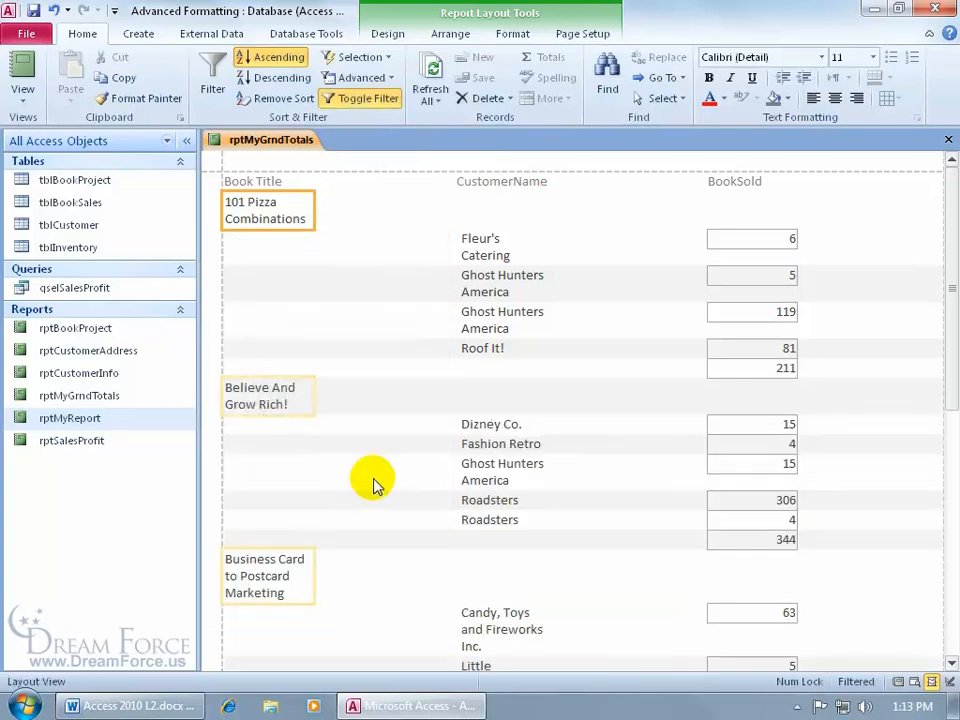
# Step: Check the filtered report as a whole page in Print Preview, set its orientation to Landscape, and close the preview
pyautogui.rightClick(292, 146)
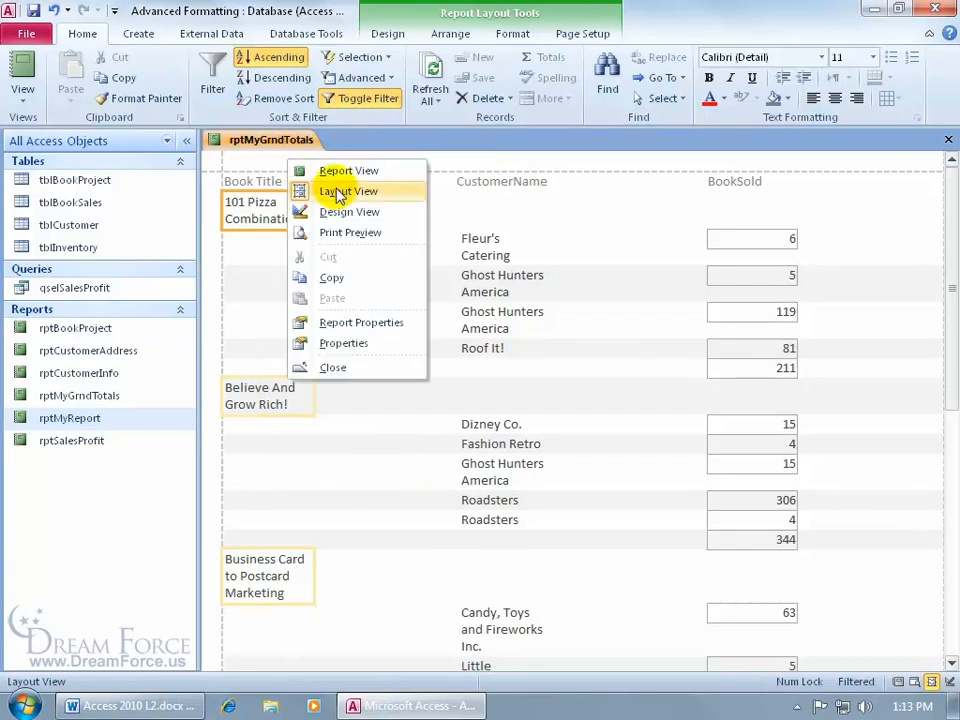
pyautogui.click(351, 236)
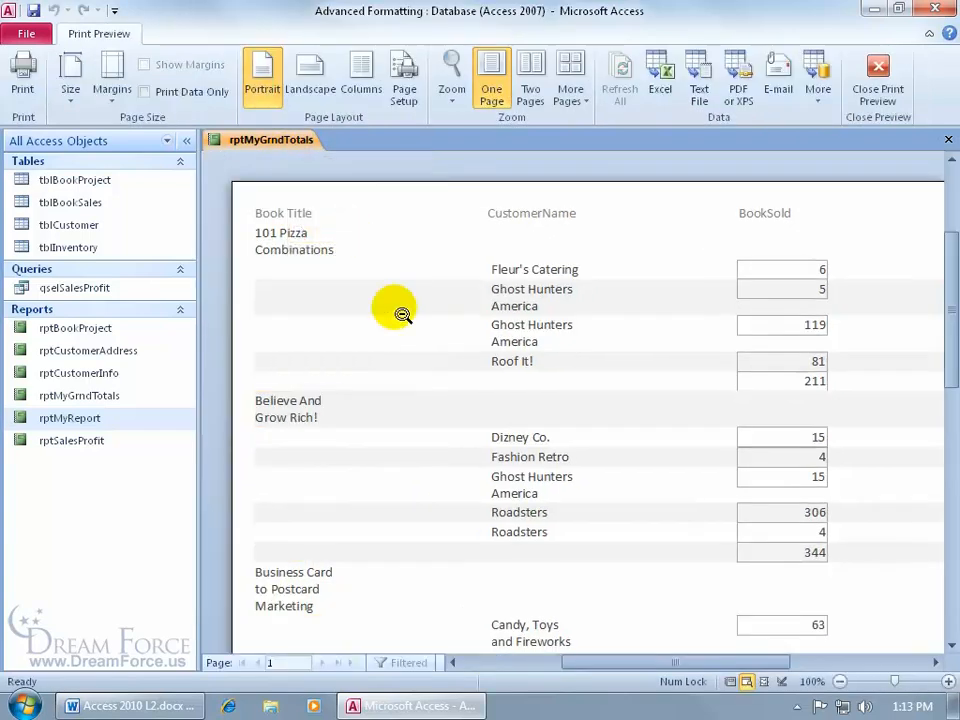
pyautogui.click(439, 296)
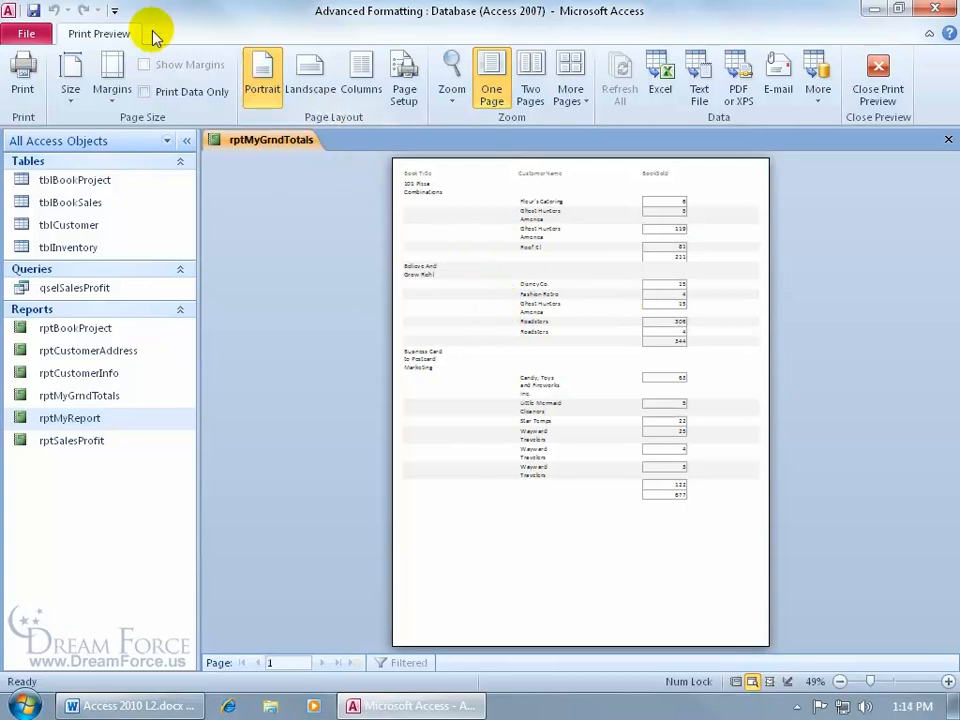
pyautogui.click(311, 88)
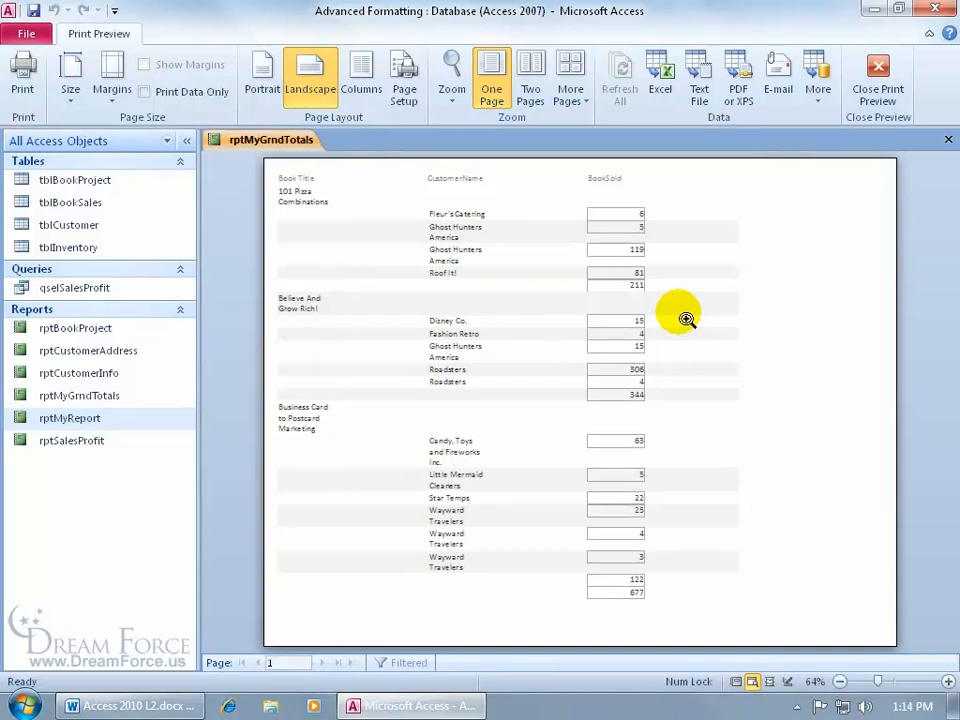
pyautogui.click(877, 72)
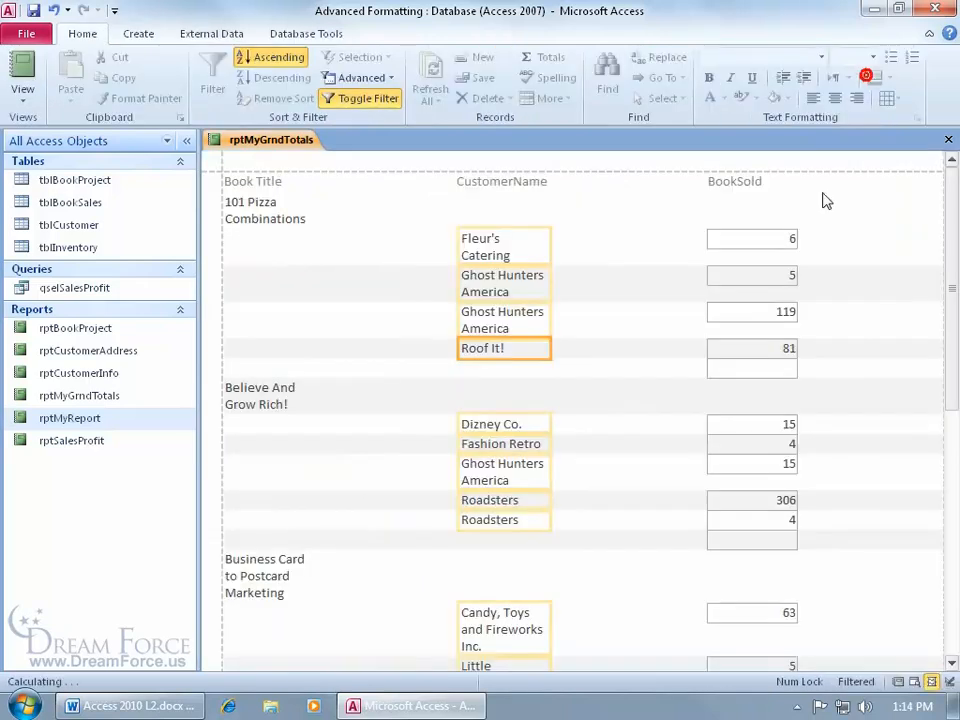